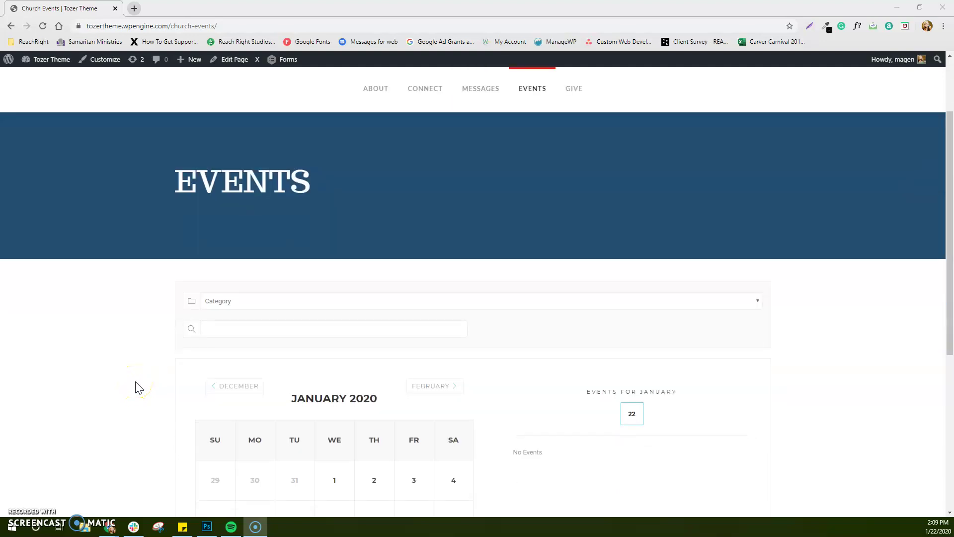
Open the Men's Prayer Breakfast event listed on January 31, 2020 in the events calendar
{"action": "scroll", "coordinate": [138, 388], "scroll_direction": "down", "scroll_amount": 4}
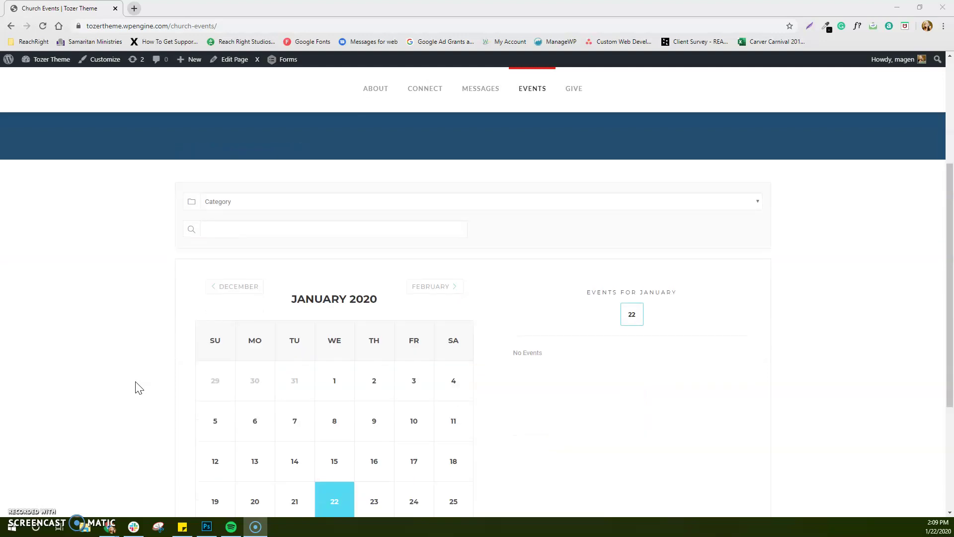
{"action": "scroll", "coordinate": [138, 388], "scroll_direction": "down", "scroll_amount": 1}
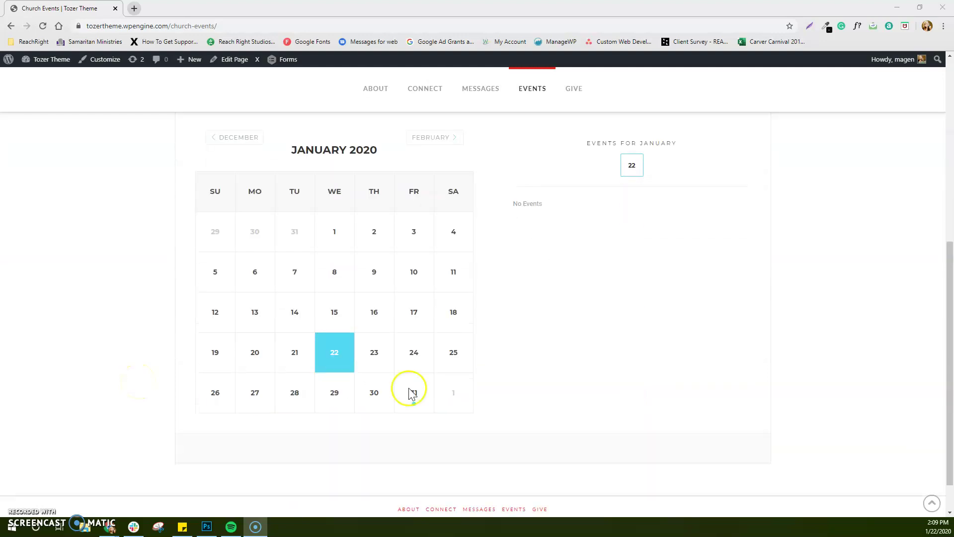
{"action": "left_click", "coordinate": [424, 394]}
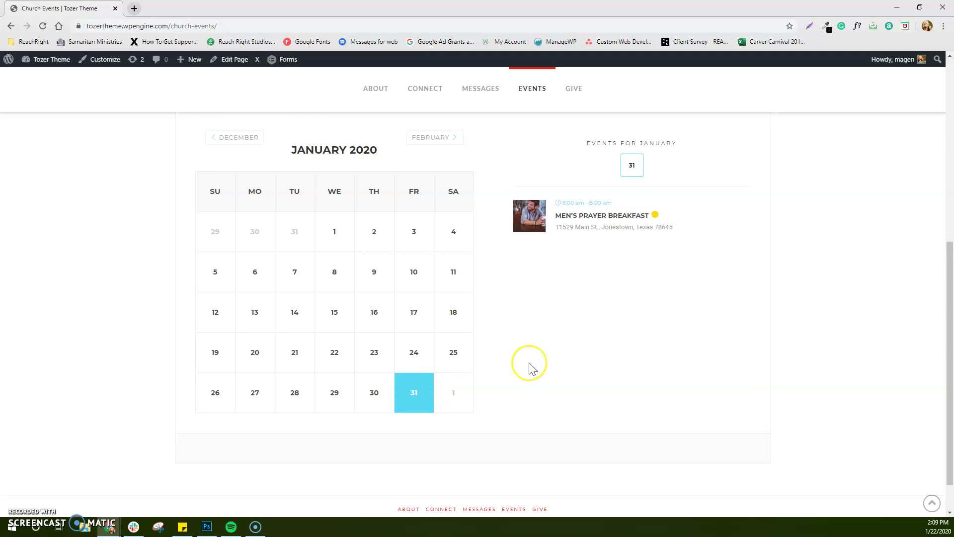
{"action": "scroll", "coordinate": [531, 368], "scroll_direction": "up", "scroll_amount": 1}
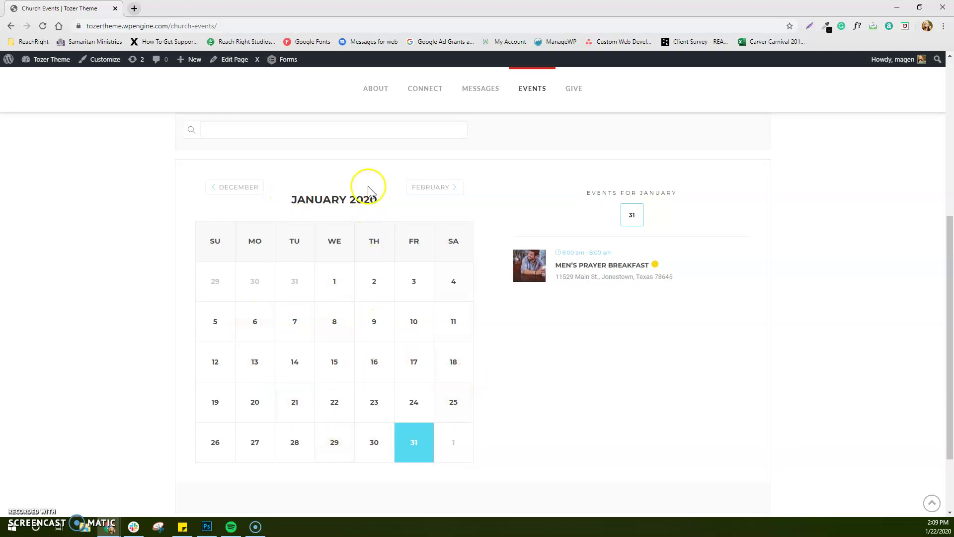
{"action": "left_click", "coordinate": [248, 190]}
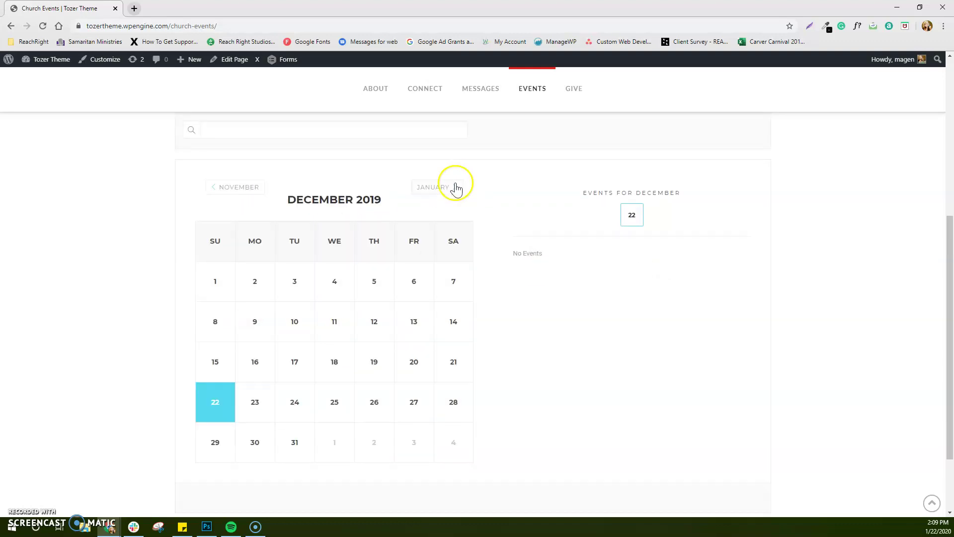
{"action": "left_click", "coordinate": [438, 189]}
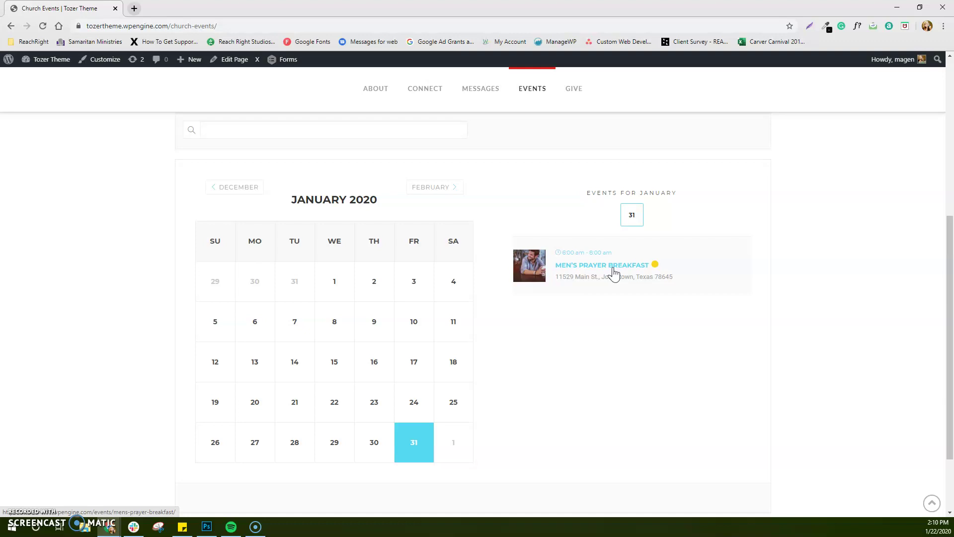
{"action": "left_click", "coordinate": [613, 269]}
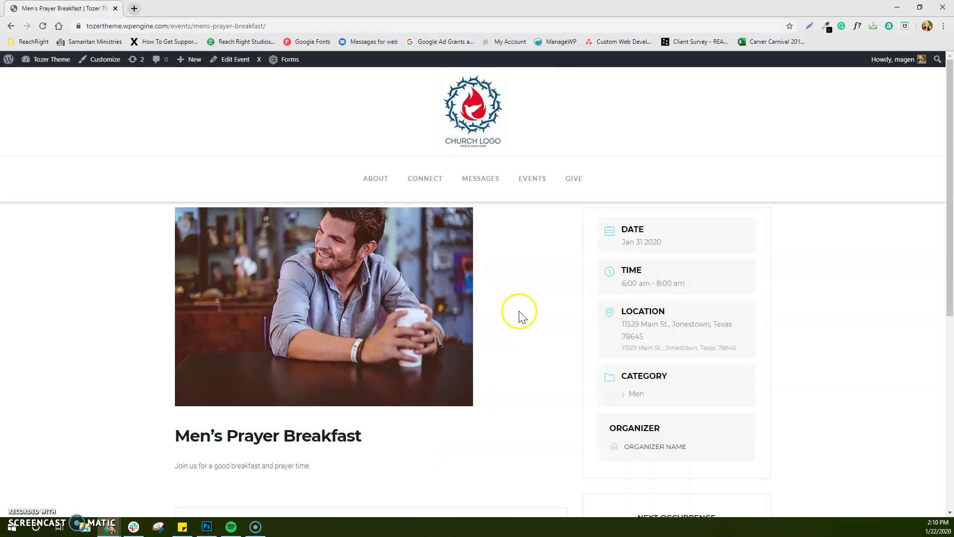
{"action": "scroll", "coordinate": [338, 309], "scroll_direction": "down", "scroll_amount": 3}
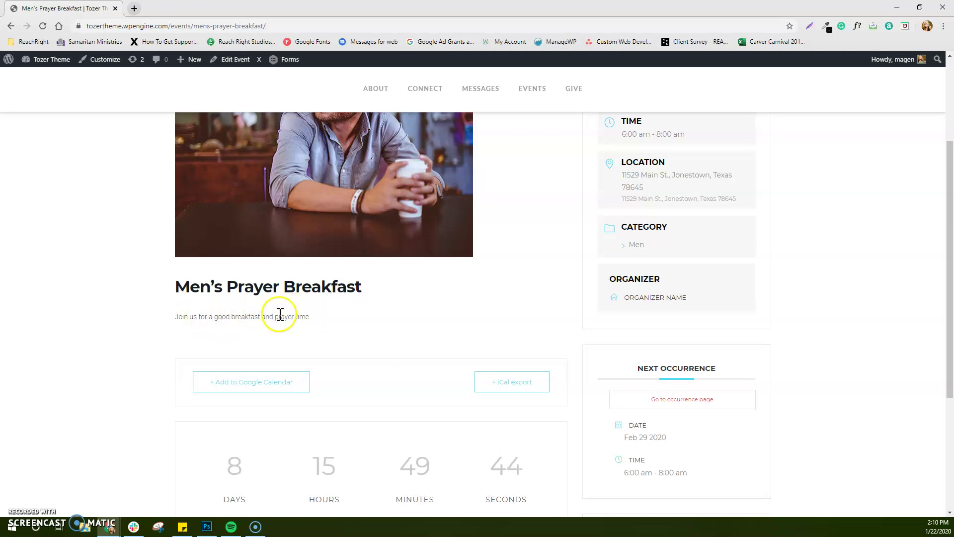
{"action": "scroll", "coordinate": [433, 296], "scroll_direction": "down", "scroll_amount": 2}
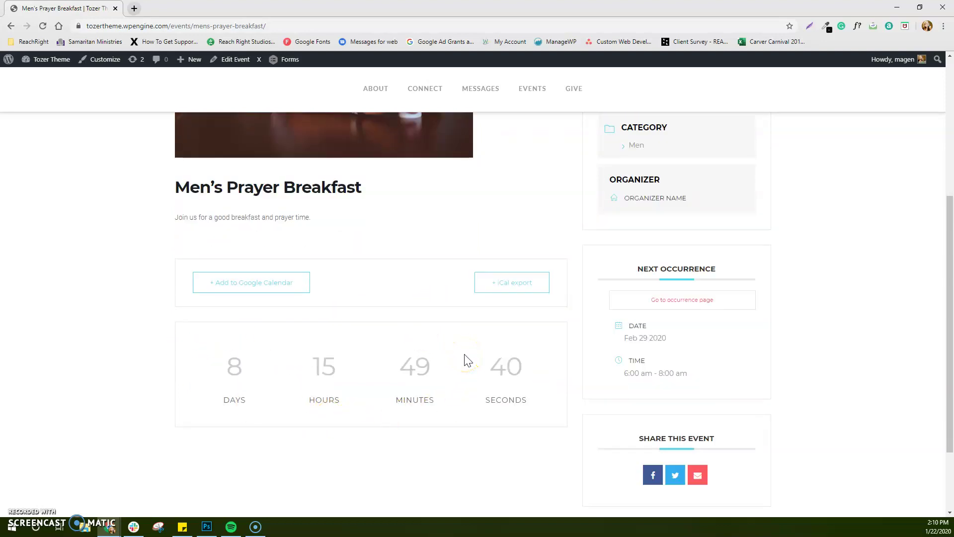
{"action": "scroll", "coordinate": [467, 359], "scroll_direction": "up", "scroll_amount": 4}
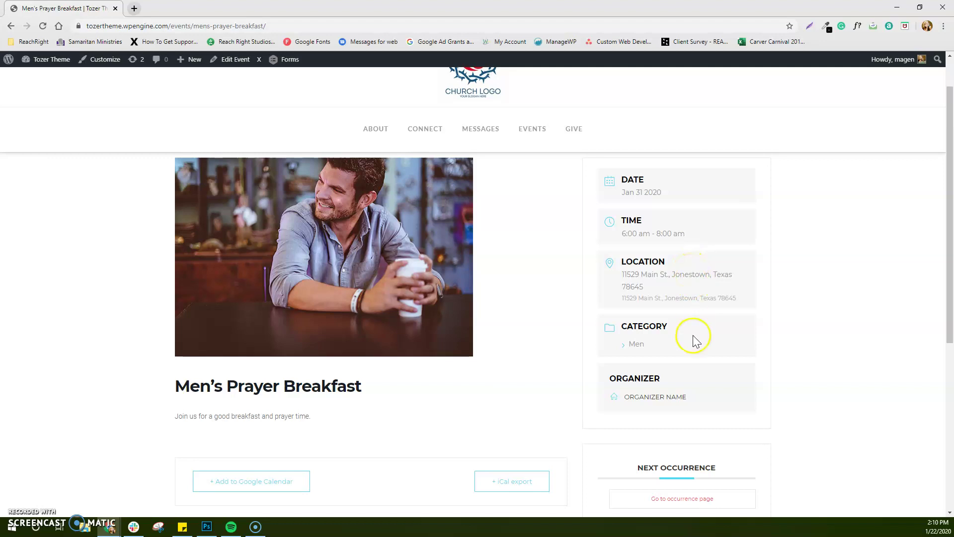
{"action": "scroll", "coordinate": [693, 348], "scroll_direction": "down", "scroll_amount": 1}
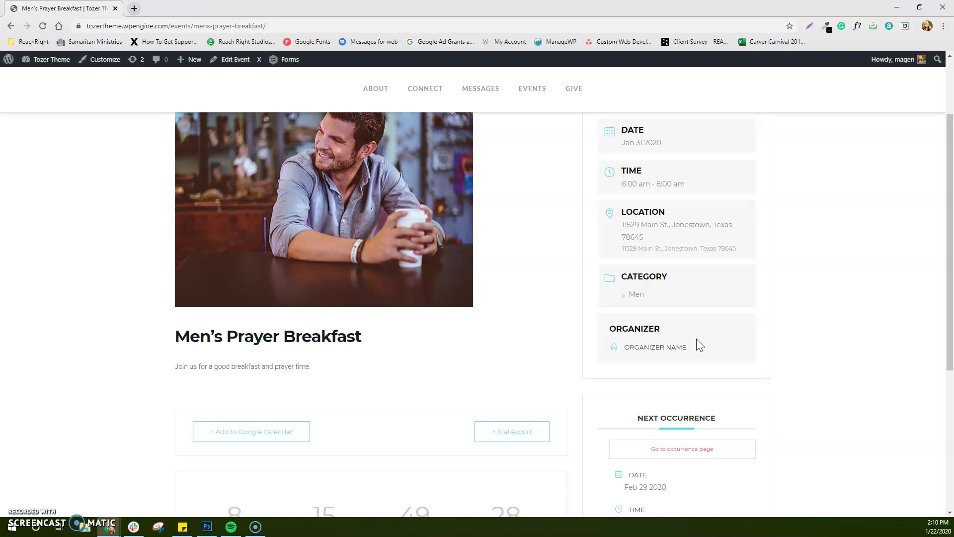
{"action": "scroll", "coordinate": [697, 344], "scroll_direction": "down", "scroll_amount": 2}
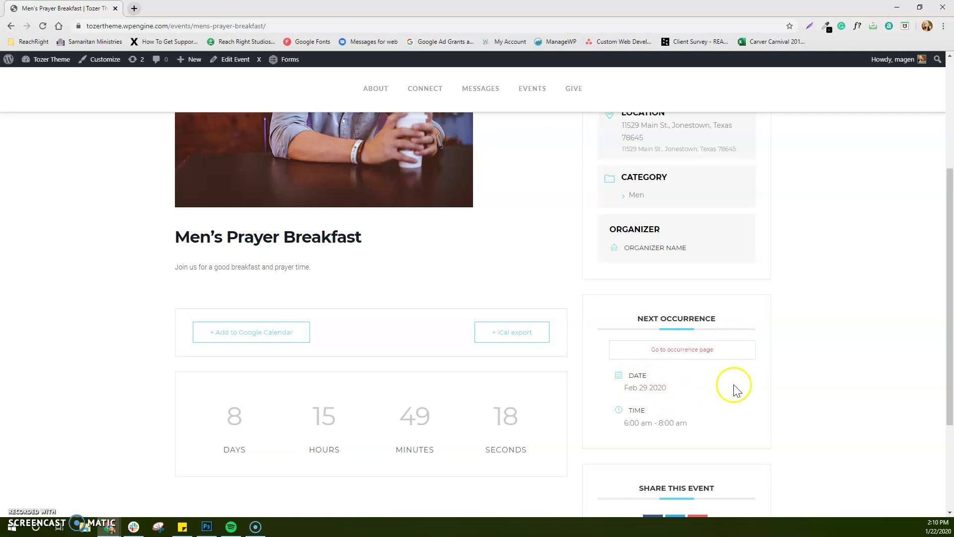
{"action": "scroll", "coordinate": [742, 389], "scroll_direction": "down", "scroll_amount": 2}
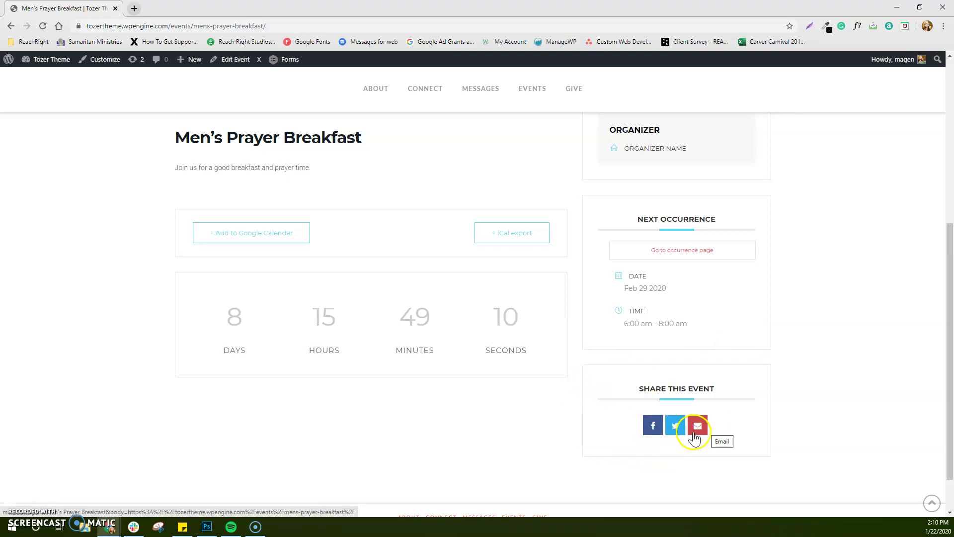
{"action": "scroll", "coordinate": [566, 432], "scroll_direction": "up", "scroll_amount": 6}
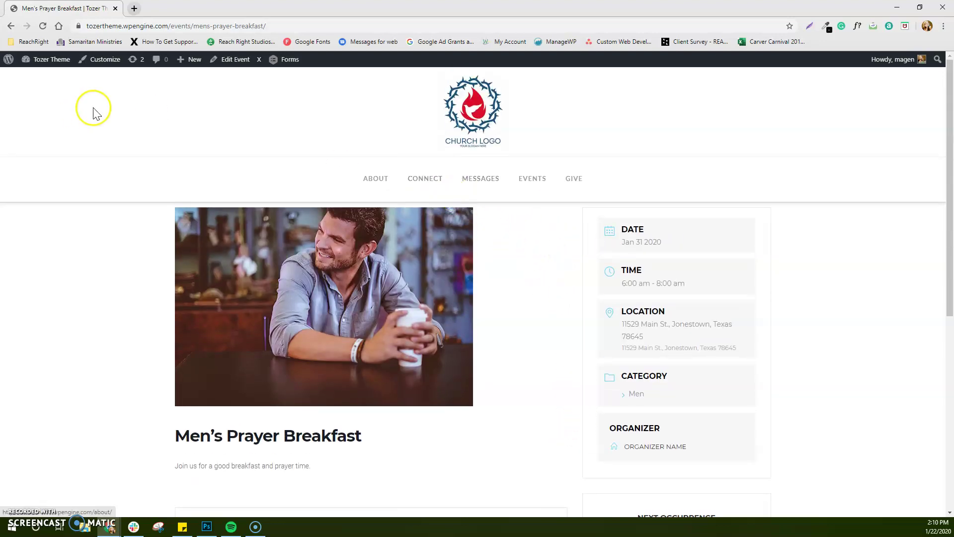
Start a new event and title it 'Sunday Service'
{"action": "mouse_move", "coordinate": [193, 63]}
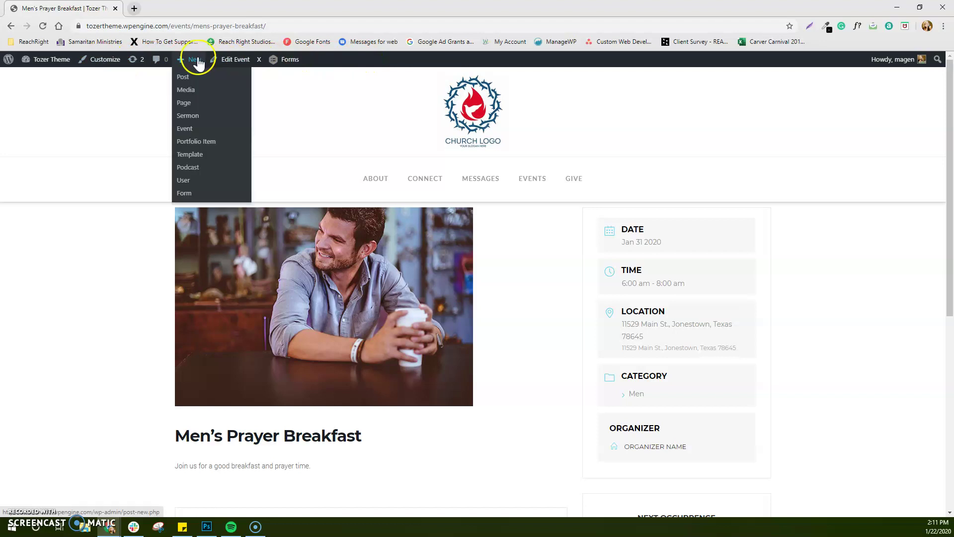
{"action": "left_click", "coordinate": [190, 130]}
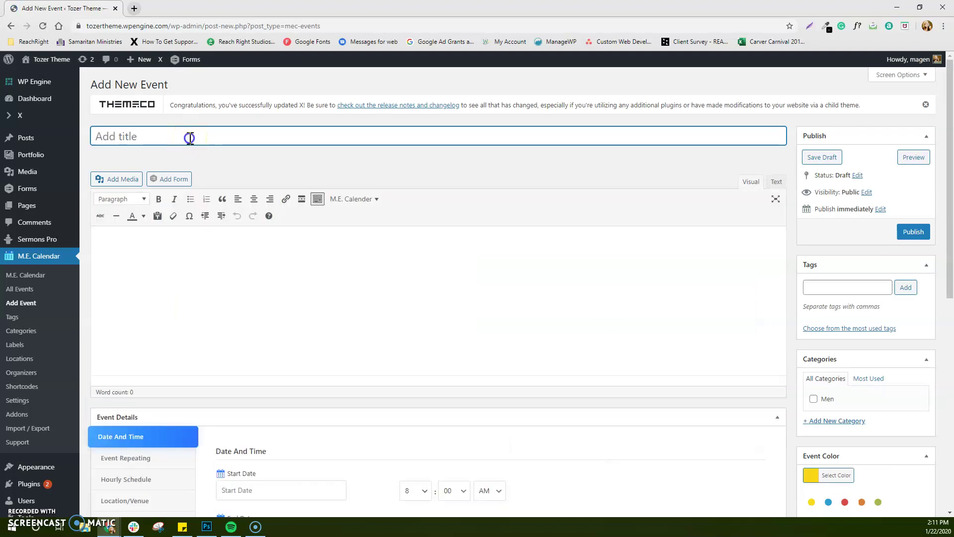
{"action": "left_click", "coordinate": [189, 138]}
{"action": "left_click", "coordinate": [224, 16]}
{"action": "type", "text": "Sunday Service"}
Write the description 'Join us for worship and teaching.'
{"action": "left_click", "coordinate": [258, 82]}
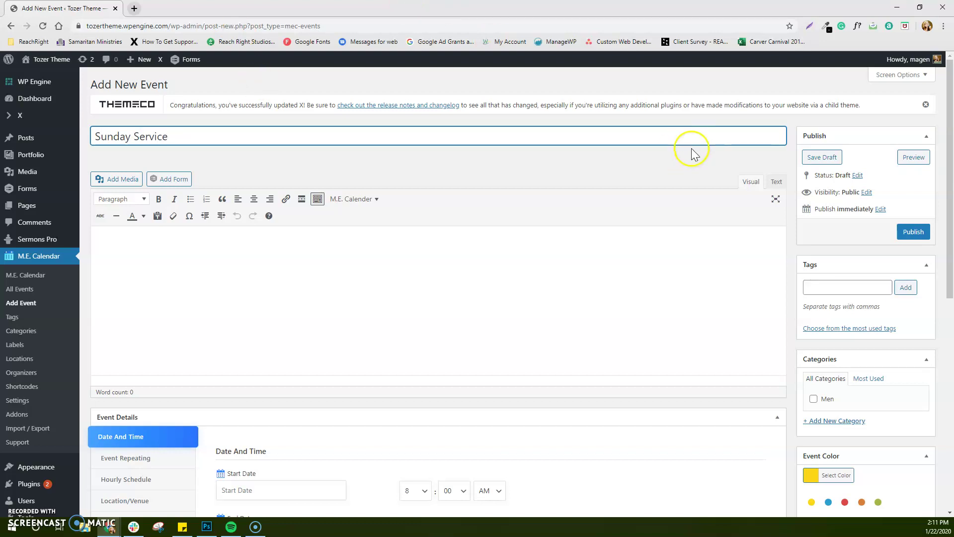
{"action": "left_click", "coordinate": [143, 236]}
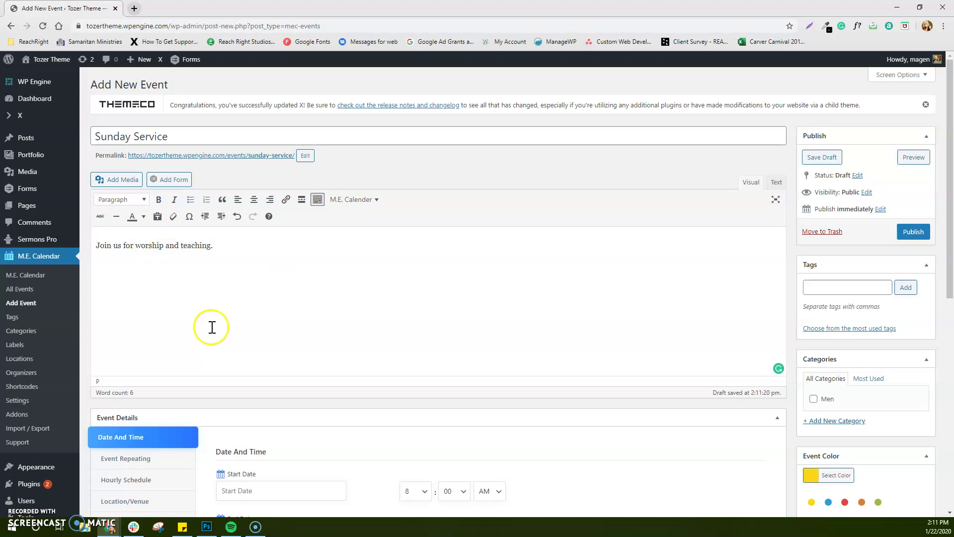
{"action": "scroll", "coordinate": [214, 328], "scroll_direction": "down", "scroll_amount": 2}
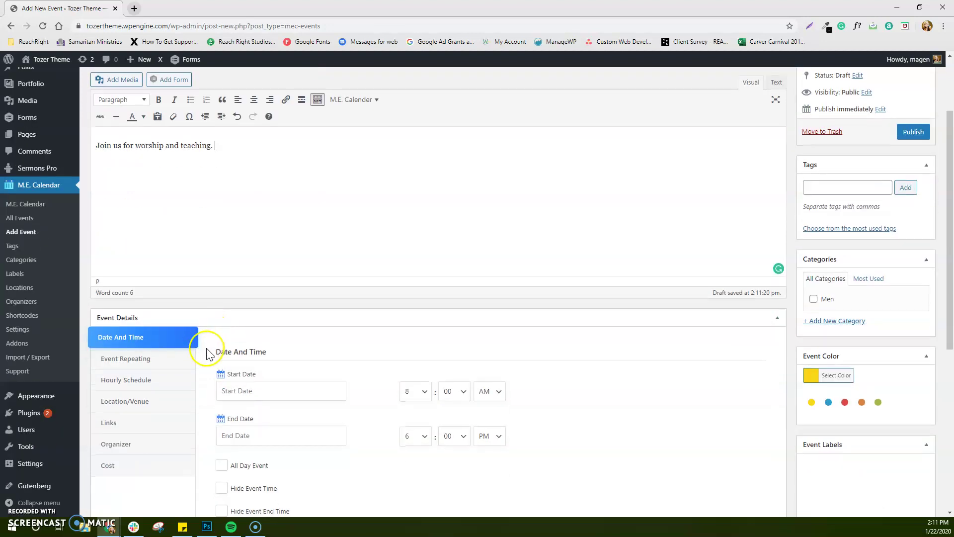
Set the event to start at 9:00 on January 5, 2020
{"action": "scroll", "coordinate": [204, 350], "scroll_direction": "down", "scroll_amount": 3}
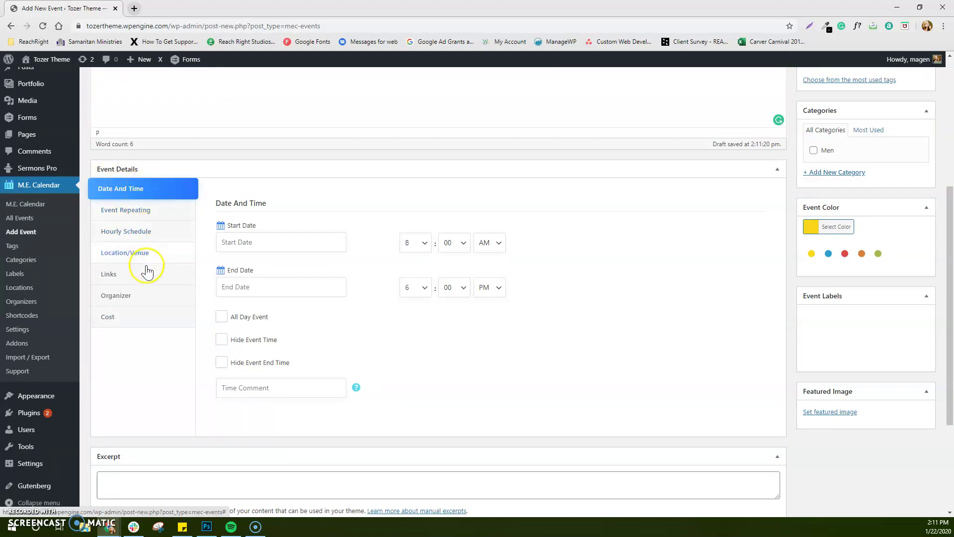
{"action": "left_click", "coordinate": [251, 240]}
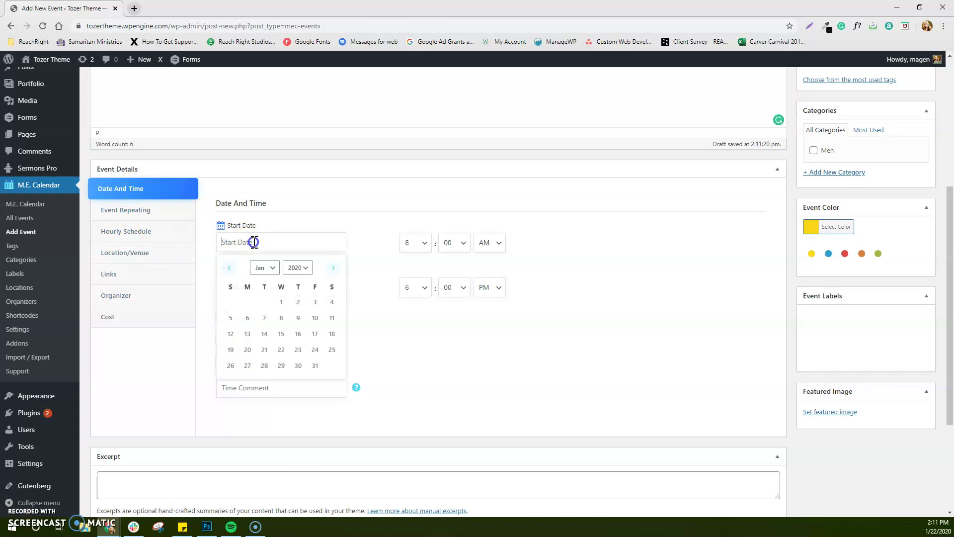
{"action": "left_click", "coordinate": [229, 319]}
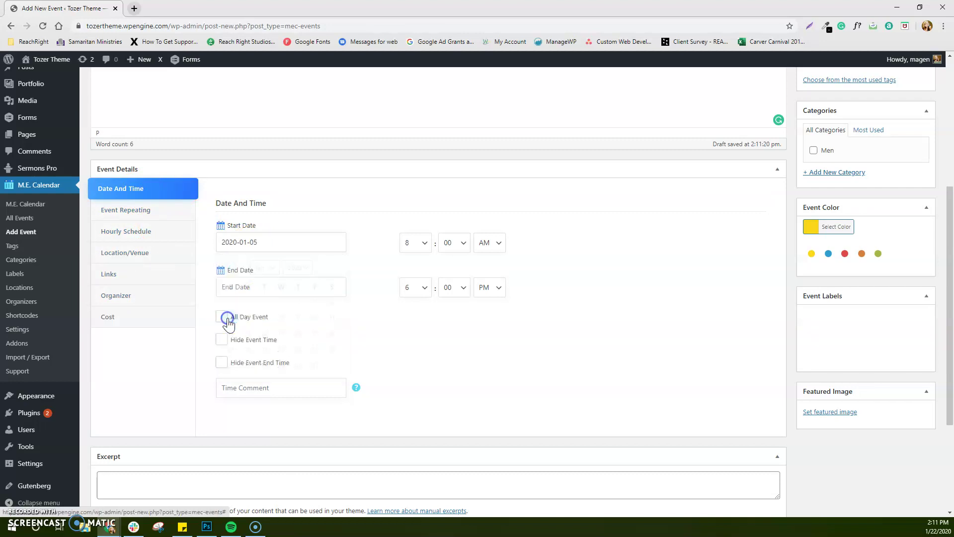
{"action": "left_click", "coordinate": [417, 243]}
{"action": "left_click", "coordinate": [425, 342]}
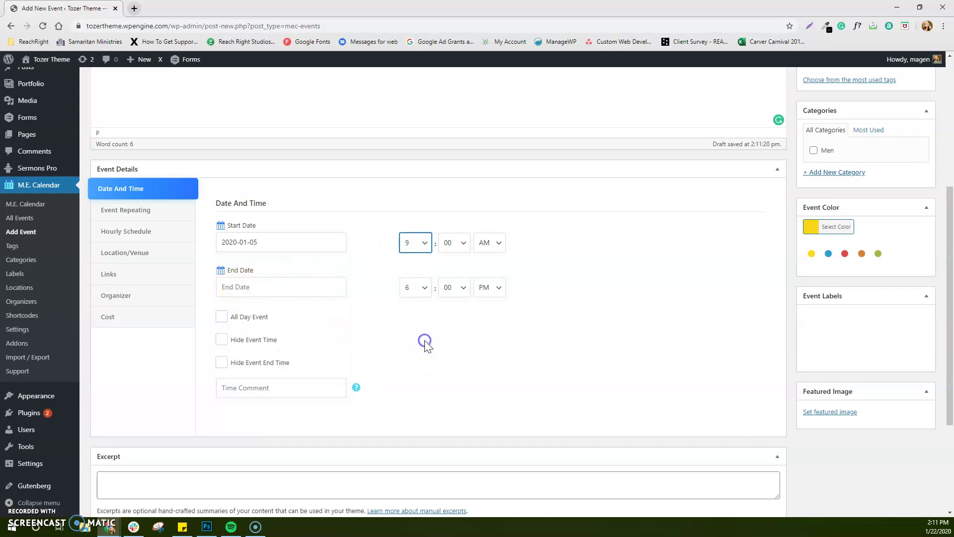
Set the event to end at 10:45 AM on 2020-01-05
{"action": "left_click", "coordinate": [426, 288]}
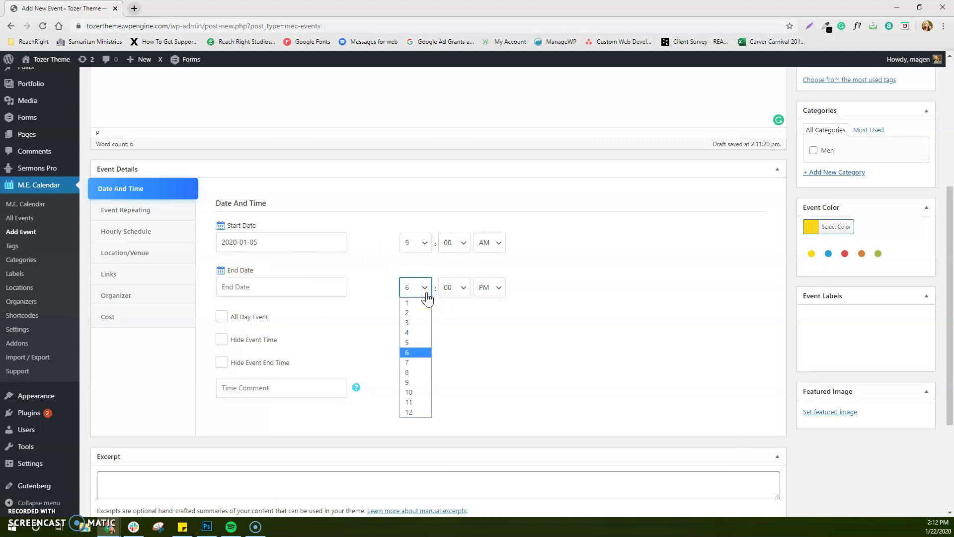
{"action": "left_click", "coordinate": [415, 392]}
{"action": "left_click", "coordinate": [462, 287]}
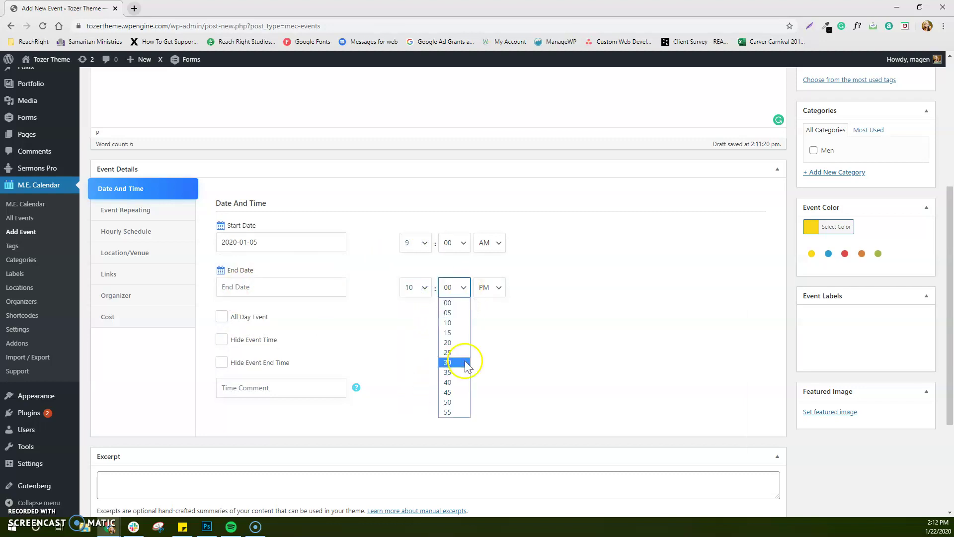
{"action": "left_click", "coordinate": [463, 392]}
{"action": "left_click", "coordinate": [501, 291]}
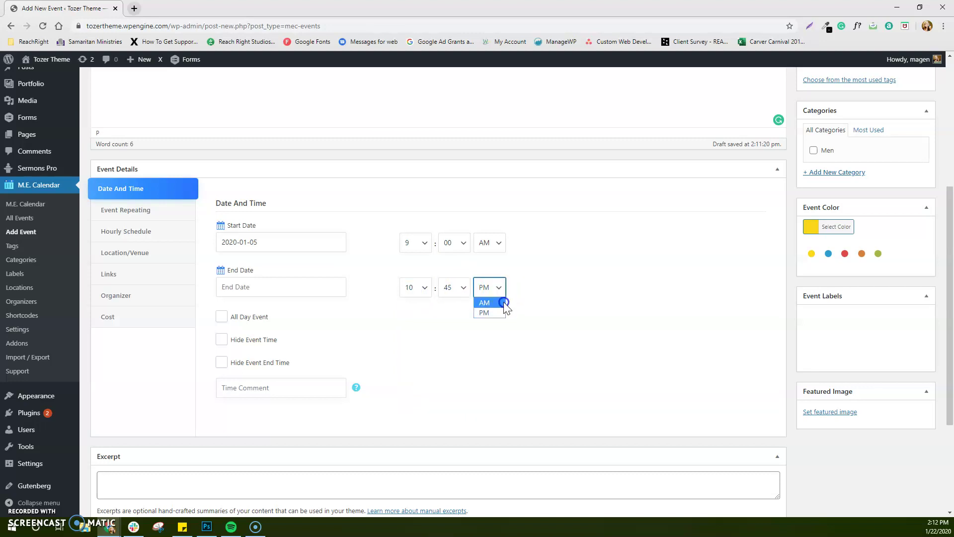
{"action": "left_click", "coordinate": [484, 303]}
{"action": "left_click", "coordinate": [277, 286]}
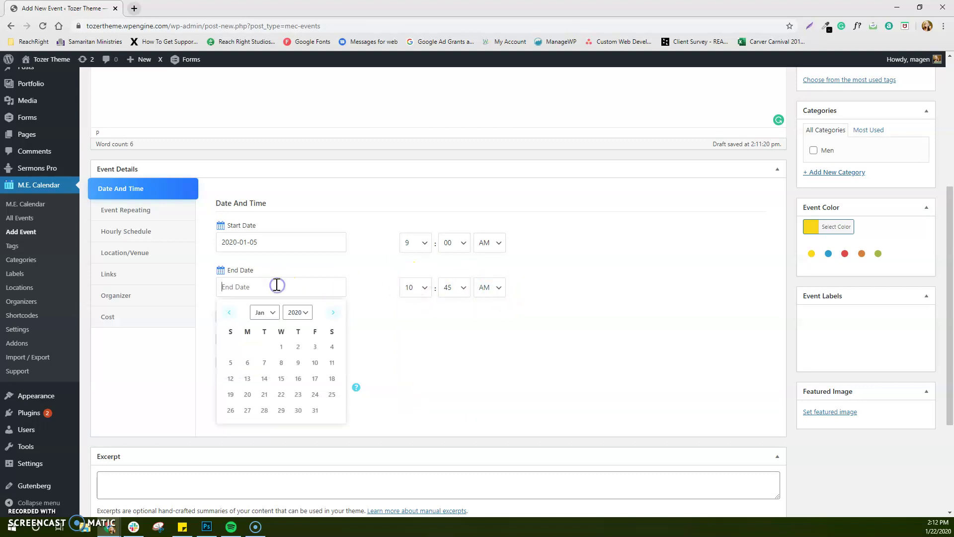
{"action": "left_click", "coordinate": [231, 362]}
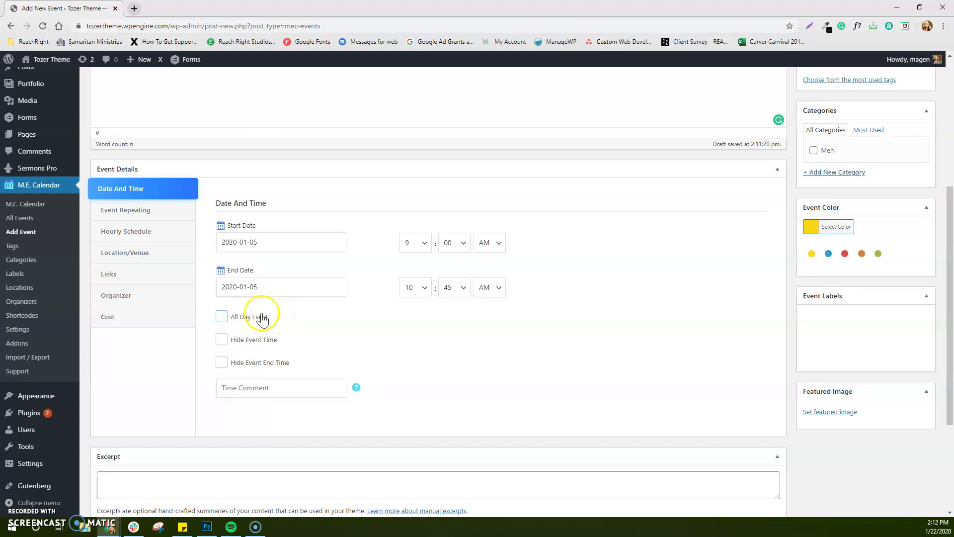
Leave the Hide Event Time and Hide End Time options unchecked and bring up Event Repeating
{"action": "left_click", "coordinate": [266, 343]}
{"action": "left_click", "coordinate": [266, 342]}
{"action": "left_click", "coordinate": [265, 368]}
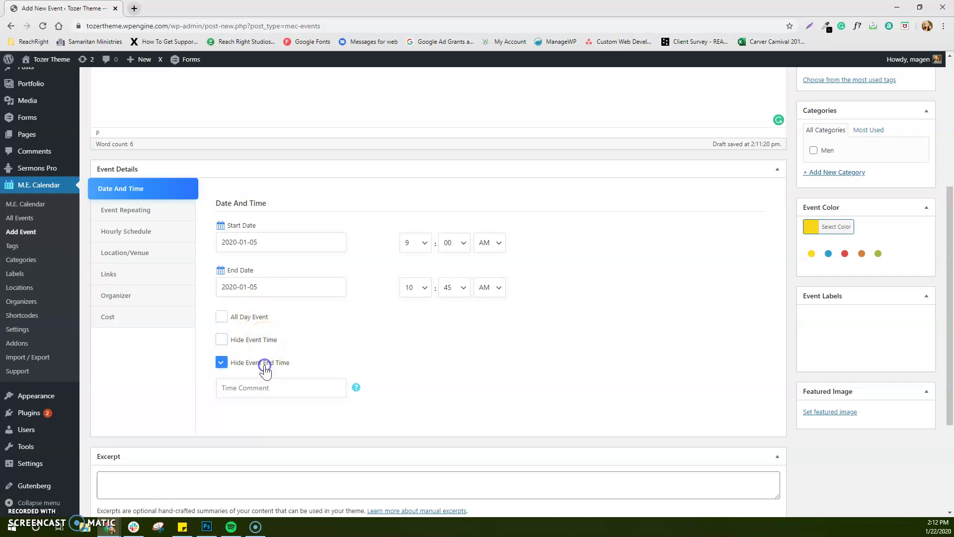
{"action": "left_click", "coordinate": [266, 369]}
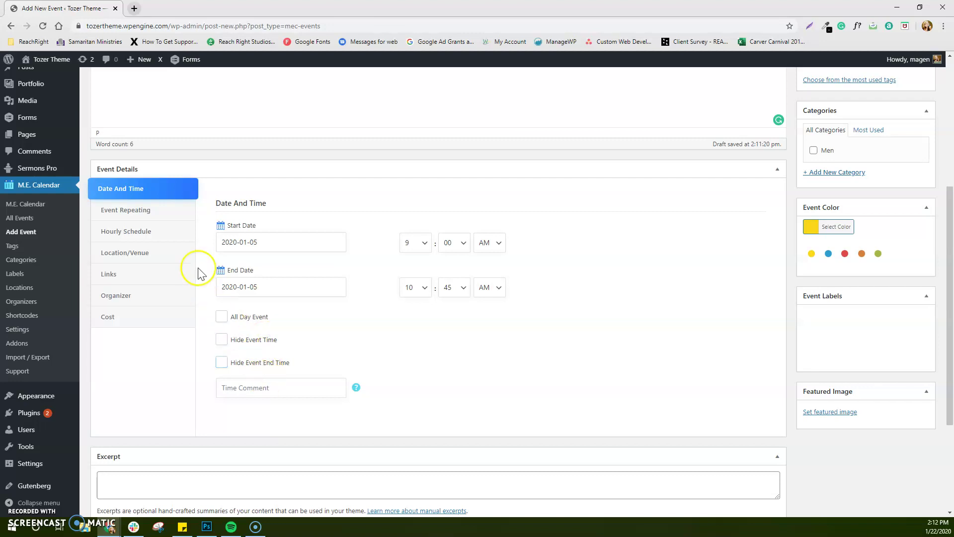
{"action": "left_click", "coordinate": [145, 211]}
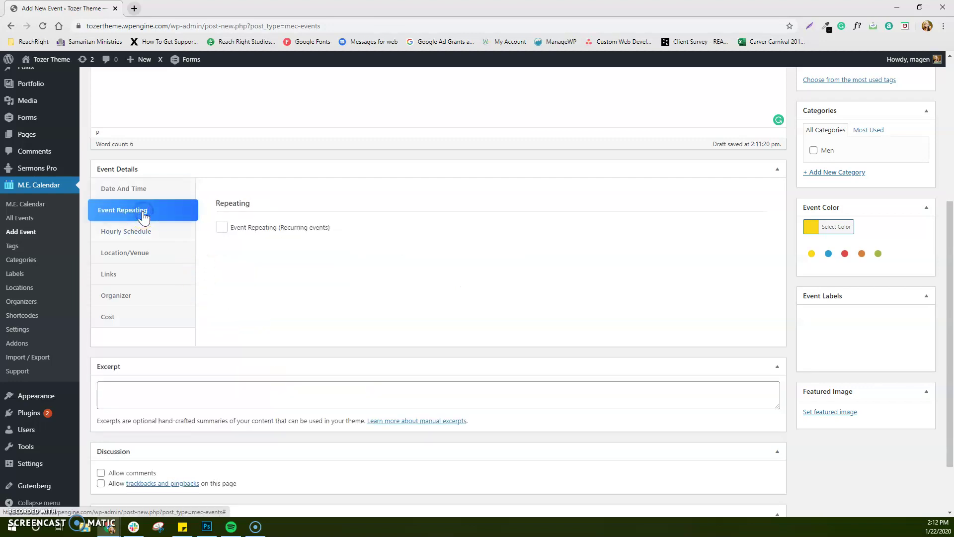
Turn on Event Repeating with Certain Weekdays, ticking Sunday
{"action": "left_click", "coordinate": [222, 228]}
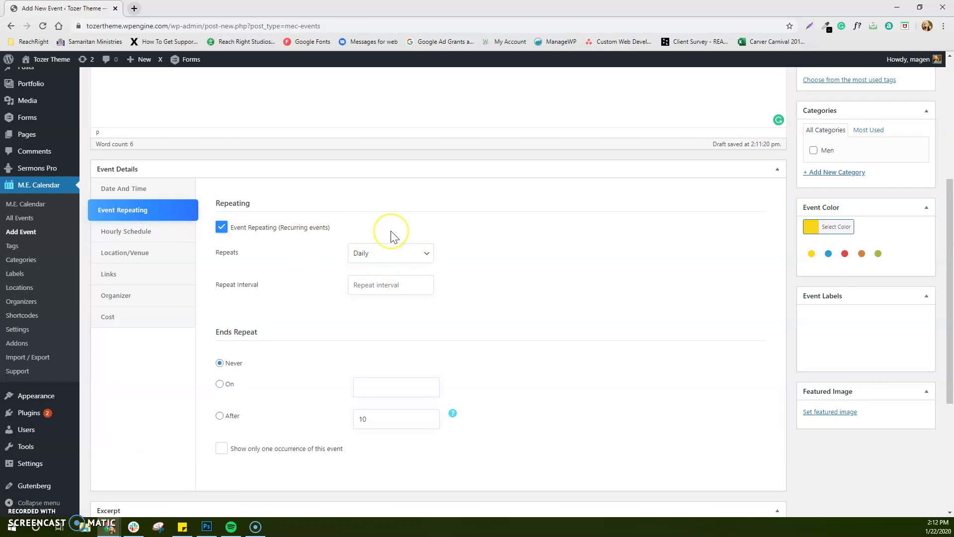
{"action": "left_click", "coordinate": [424, 259]}
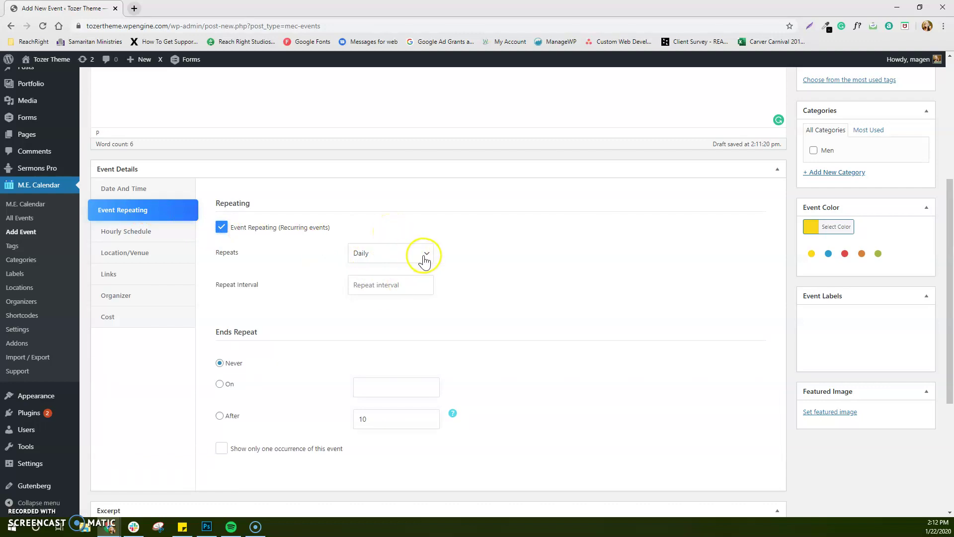
{"action": "left_click", "coordinate": [424, 258]}
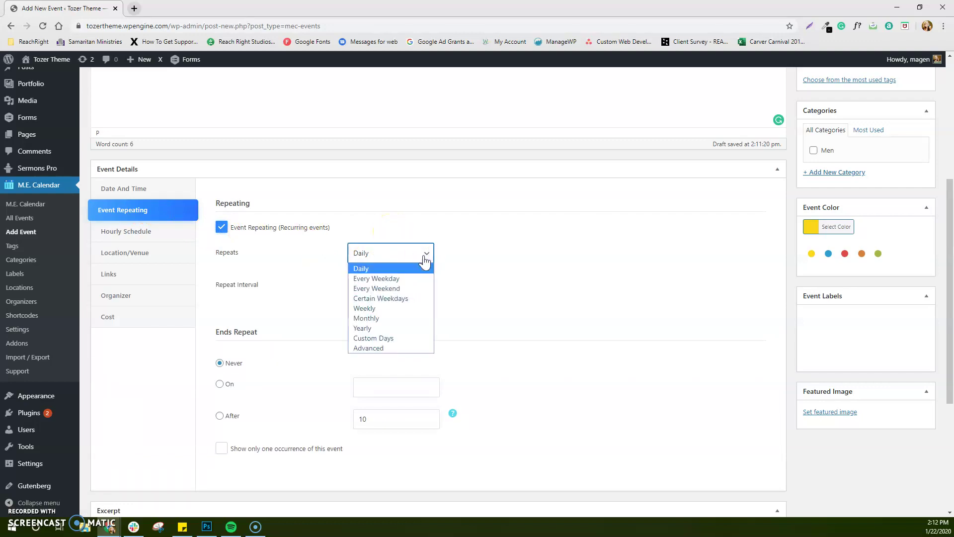
{"action": "left_click", "coordinate": [425, 272]}
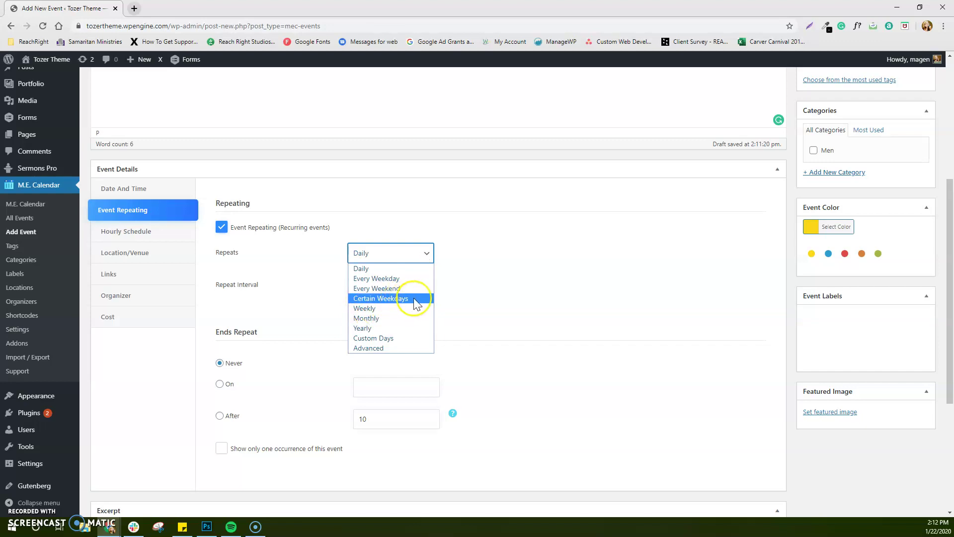
{"action": "left_click", "coordinate": [405, 298]}
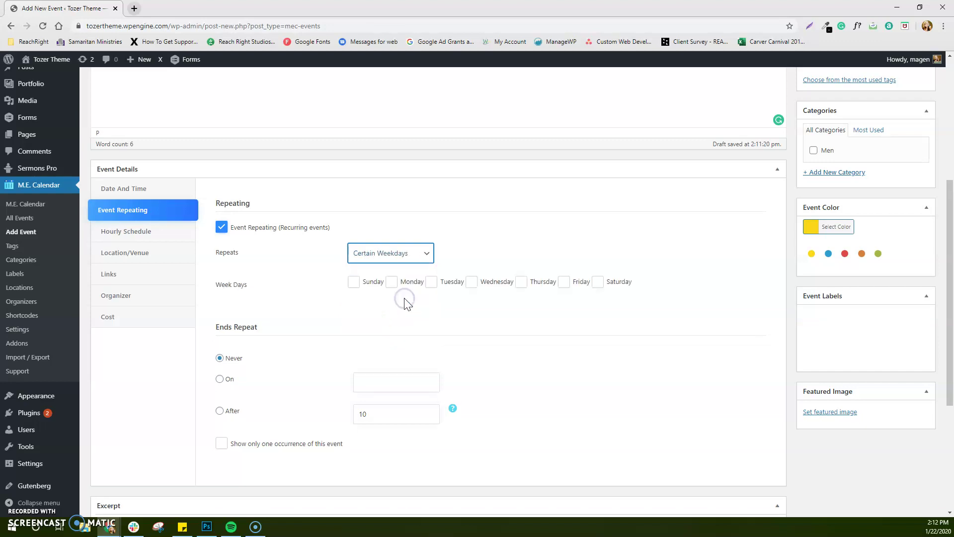
{"action": "left_click", "coordinate": [302, 339]}
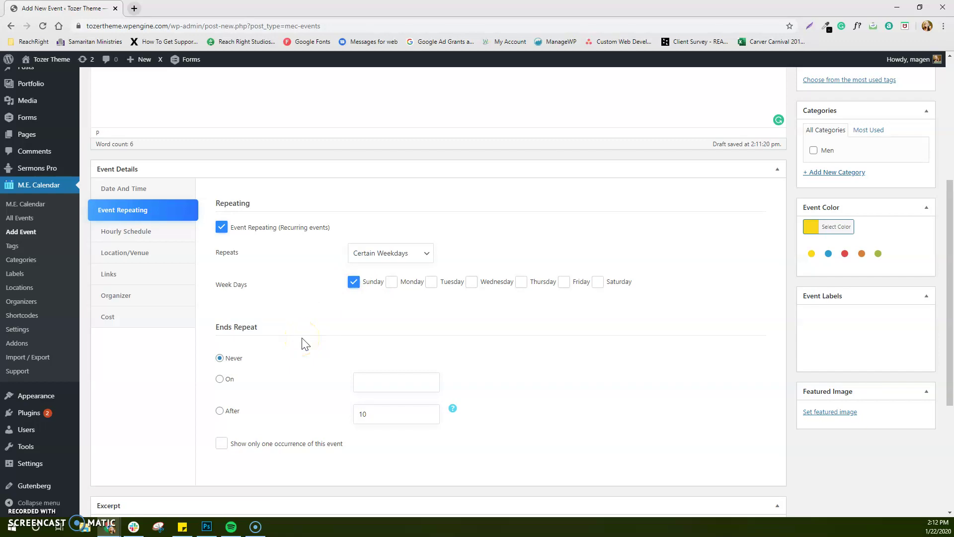
Try the Weekend and Weekday repeat options, then return to Certain Weekdays
{"action": "left_click", "coordinate": [425, 258]}
{"action": "left_click", "coordinate": [425, 256]}
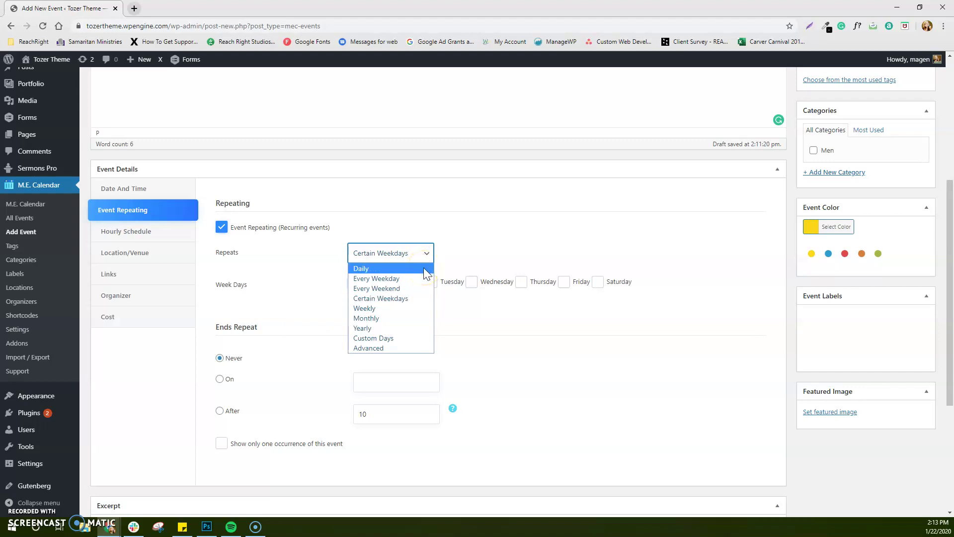
{"action": "left_click", "coordinate": [421, 288]}
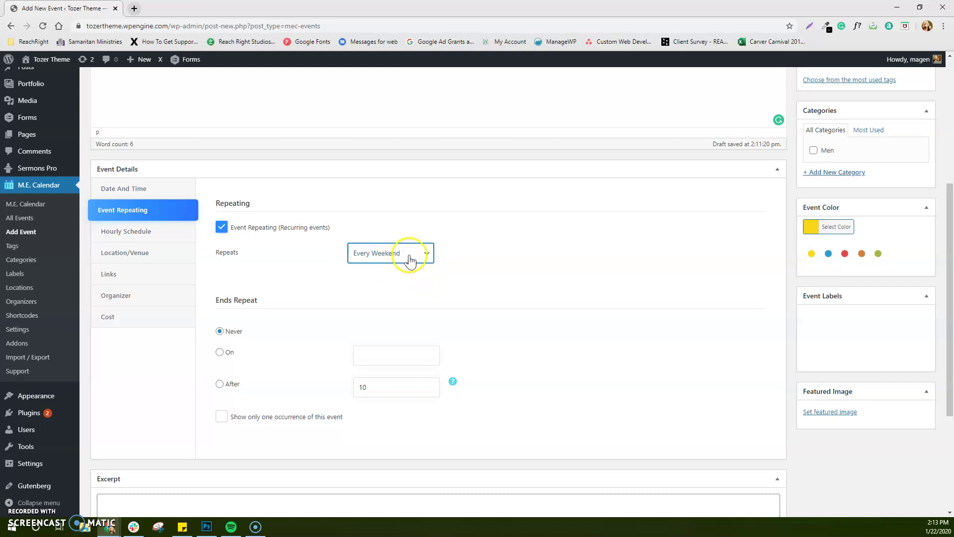
{"action": "left_click", "coordinate": [411, 254]}
{"action": "left_click", "coordinate": [415, 280]}
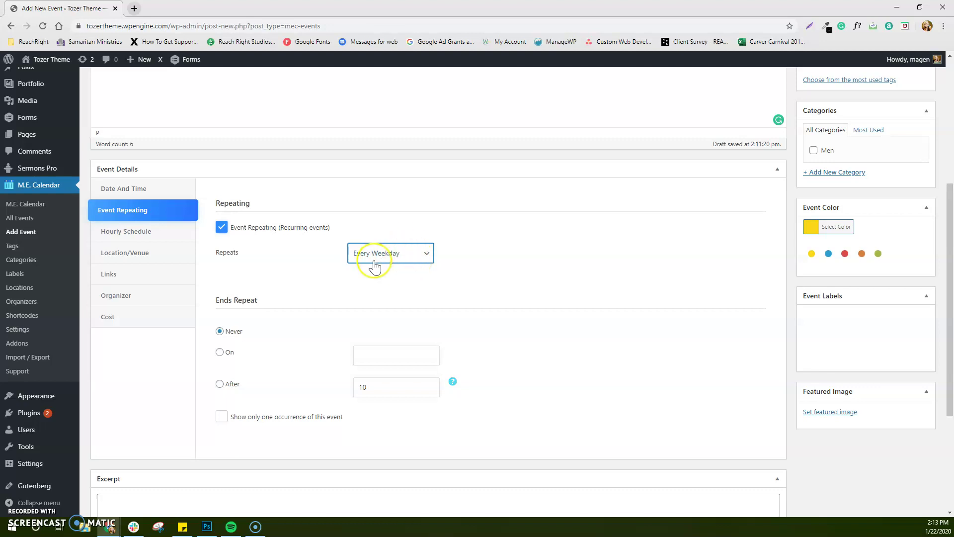
{"action": "left_click", "coordinate": [421, 255]}
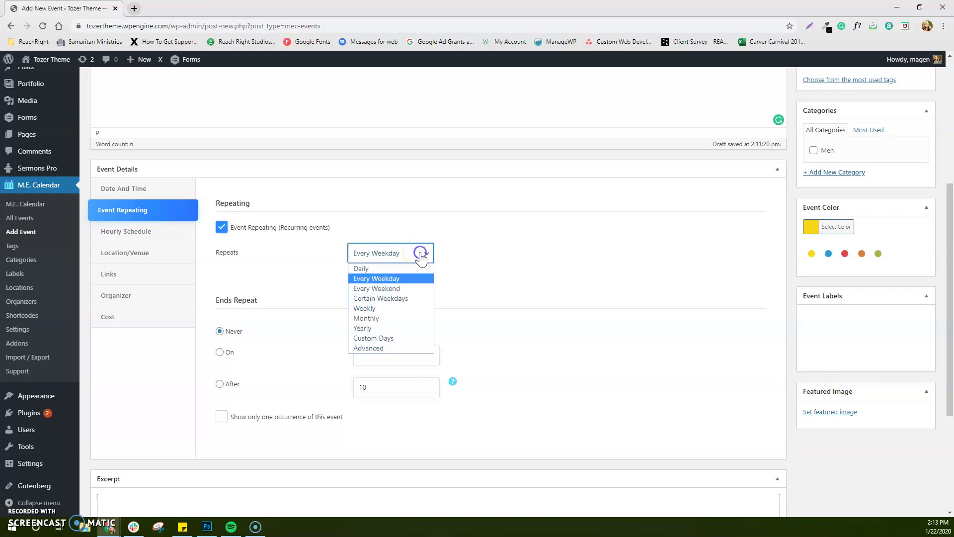
{"action": "left_click", "coordinate": [417, 298]}
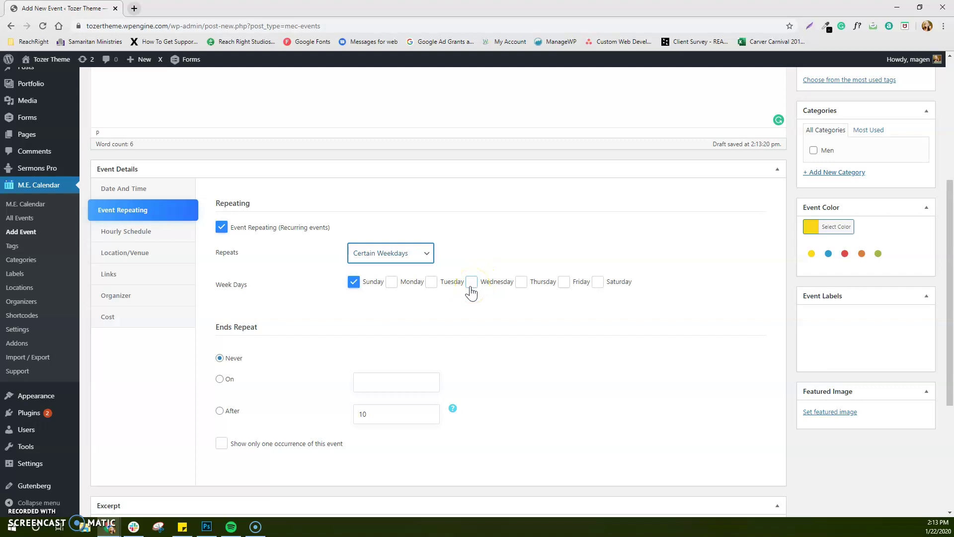
{"action": "left_click", "coordinate": [425, 253]}
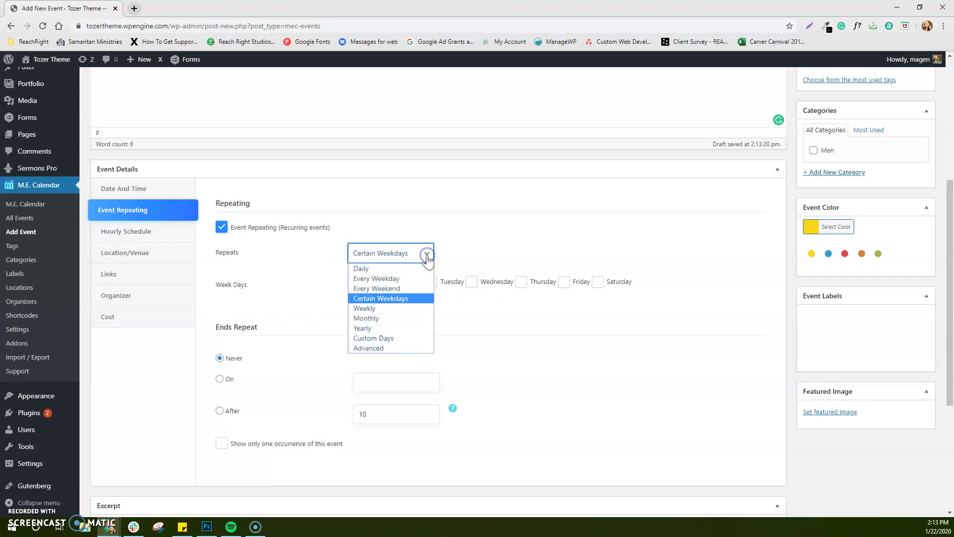
{"action": "left_click", "coordinate": [398, 338]}
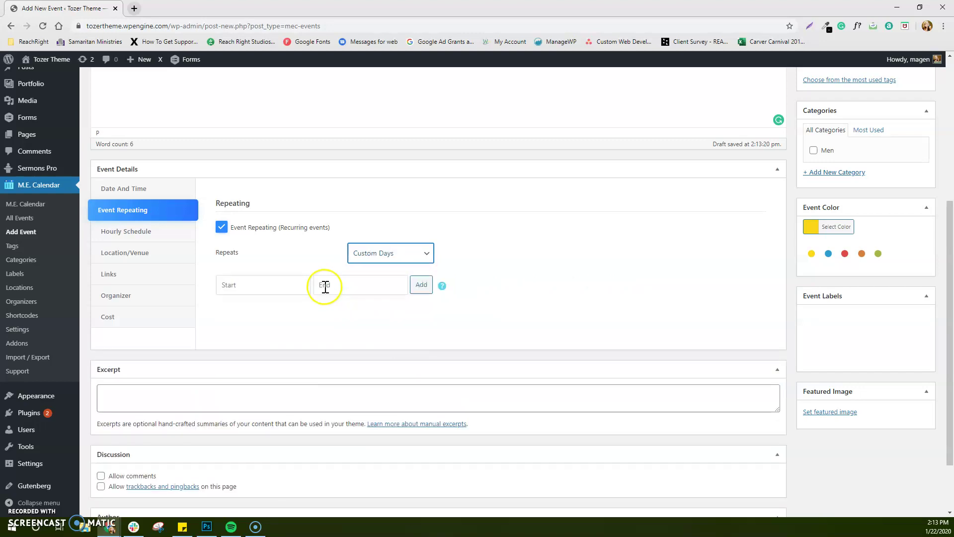
{"action": "left_click", "coordinate": [274, 289]}
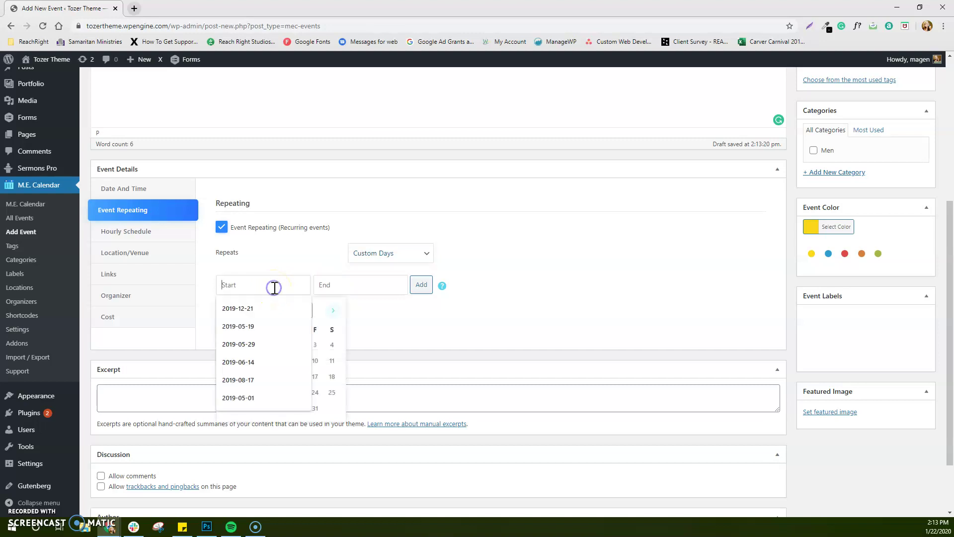
{"action": "left_click", "coordinate": [340, 336]}
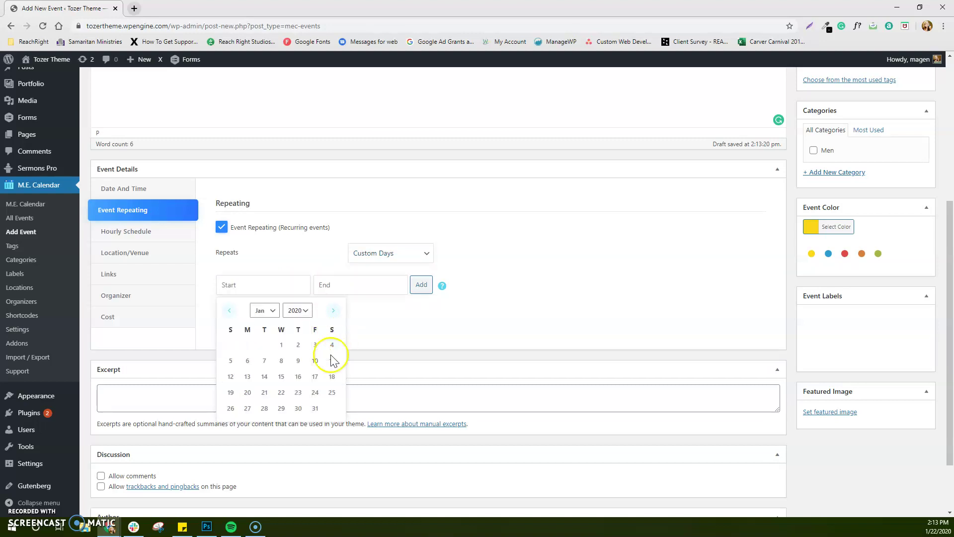
{"action": "left_click", "coordinate": [298, 392]}
{"action": "left_click", "coordinate": [356, 286]}
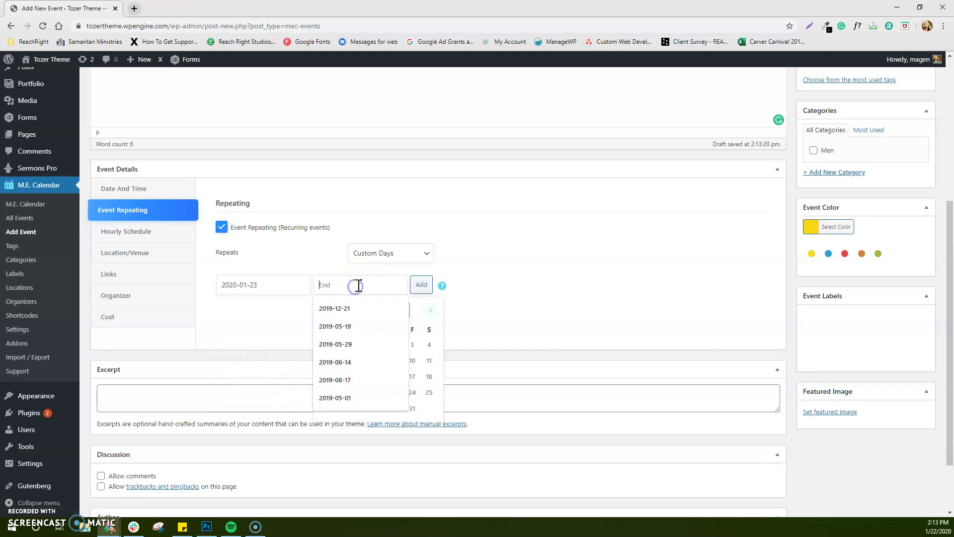
{"action": "left_click", "coordinate": [441, 333]}
{"action": "left_click", "coordinate": [396, 392]}
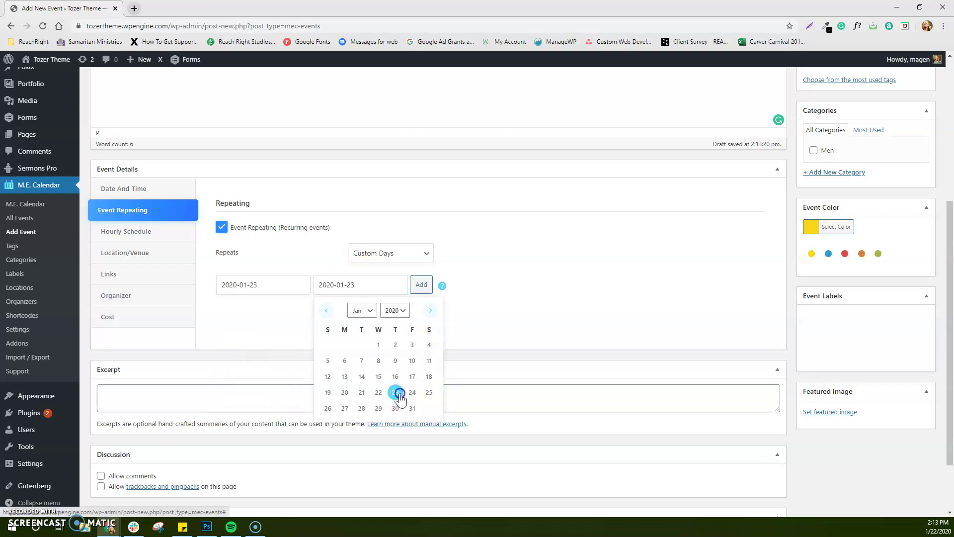
{"action": "left_click", "coordinate": [422, 284]}
{"action": "left_click", "coordinate": [277, 286]}
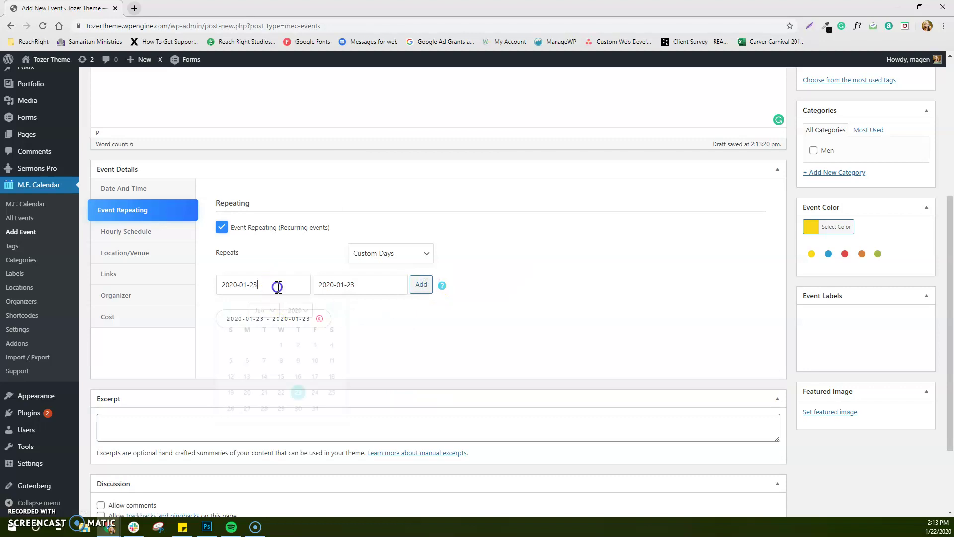
{"action": "left_click", "coordinate": [330, 393]}
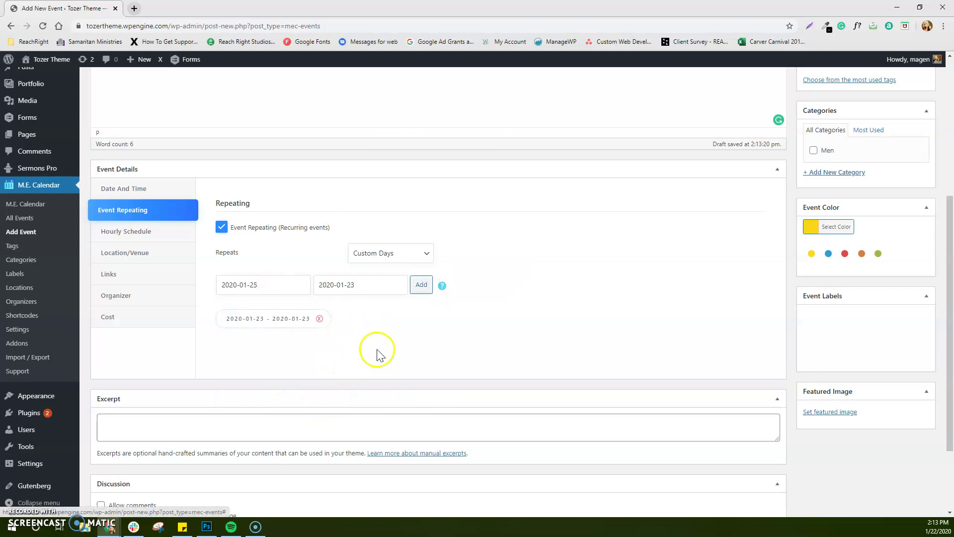
{"action": "left_click", "coordinate": [323, 319]}
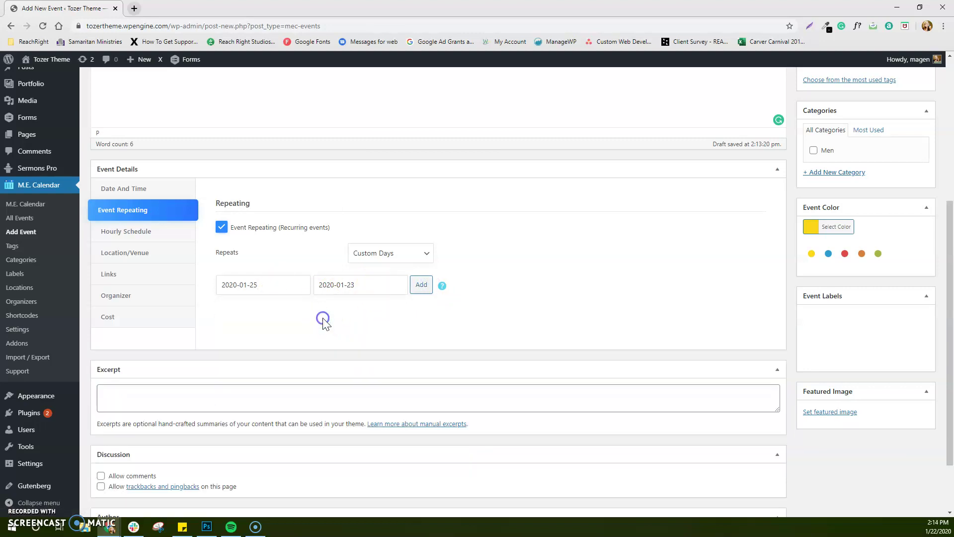
{"action": "left_click", "coordinate": [390, 253]}
{"action": "left_click", "coordinate": [407, 348]}
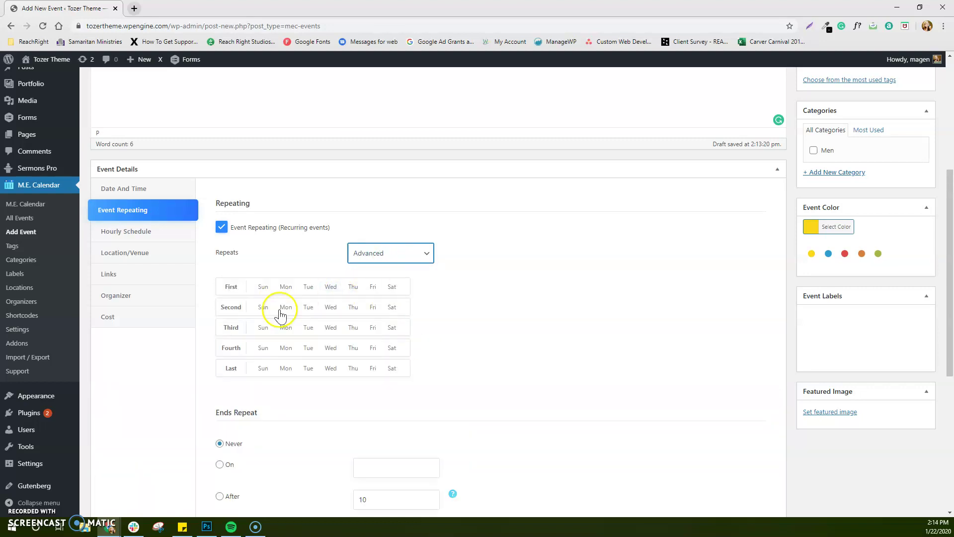
{"action": "left_click", "coordinate": [353, 327]}
{"action": "left_click", "coordinate": [452, 318]}
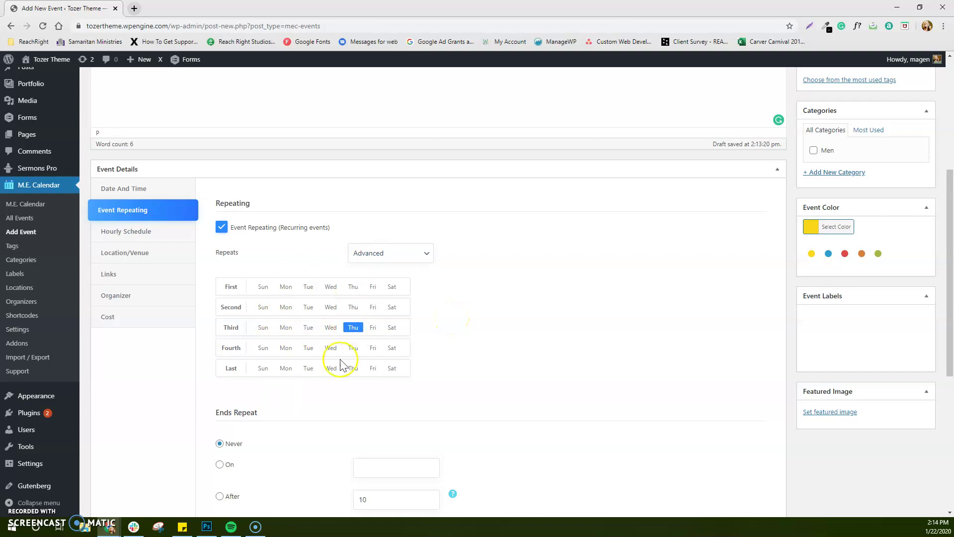
{"action": "left_click", "coordinate": [426, 253]}
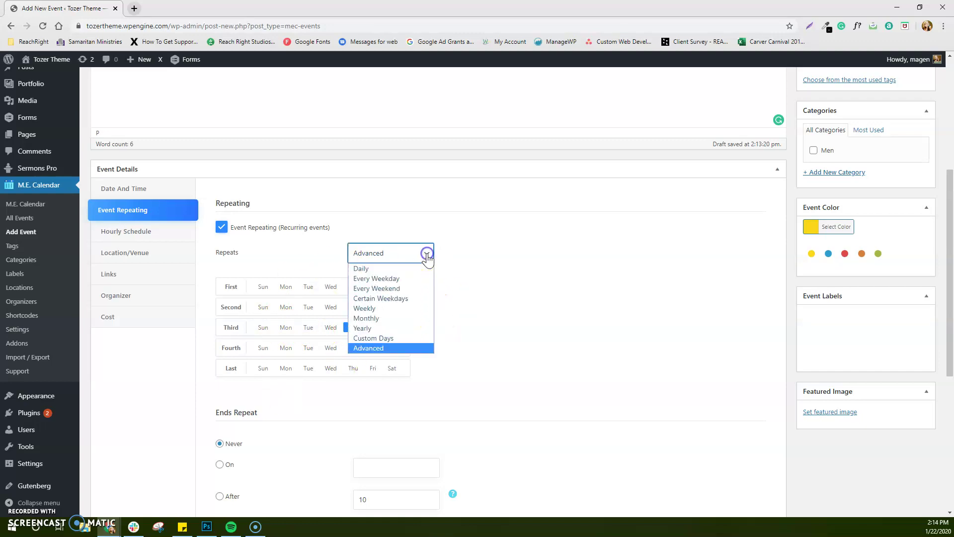
{"action": "left_click", "coordinate": [416, 298]}
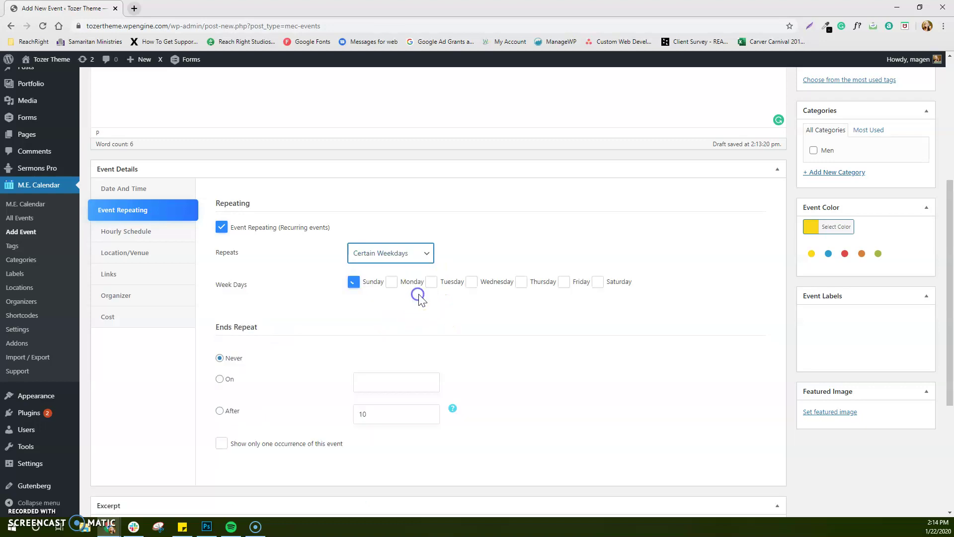
Try the After and On end options, then set the Sunday repeat to Never end
{"action": "scroll", "coordinate": [511, 378], "scroll_direction": "down", "scroll_amount": 1}
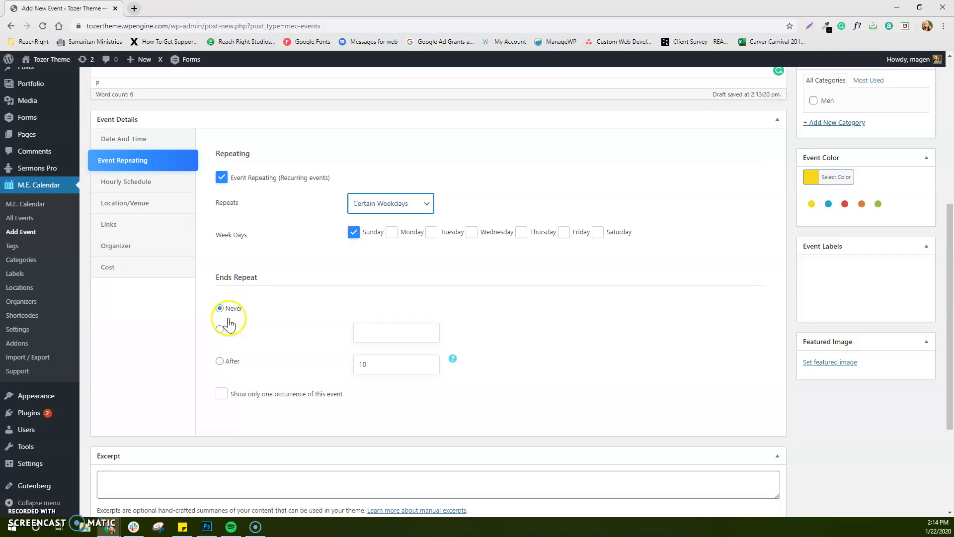
{"action": "left_click", "coordinate": [228, 361]}
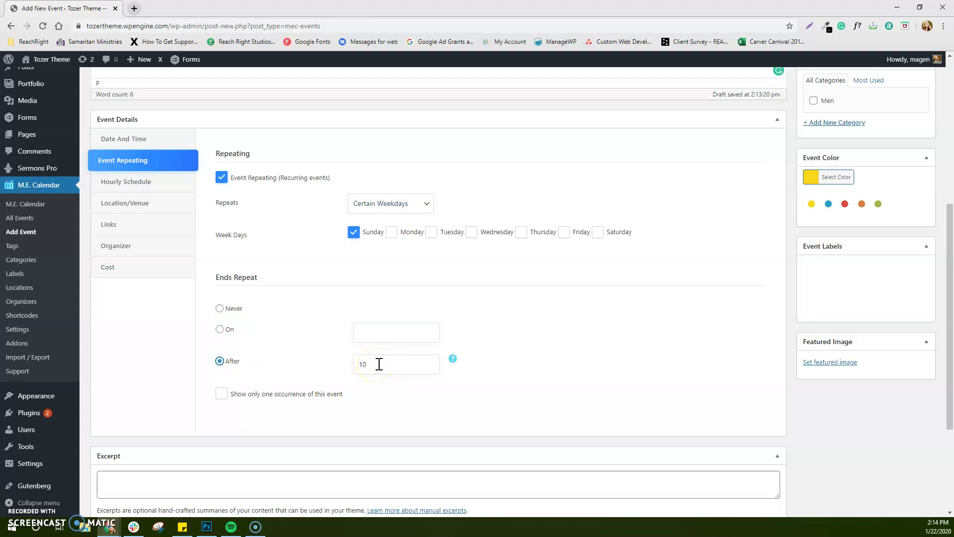
{"action": "left_click", "coordinate": [227, 329]}
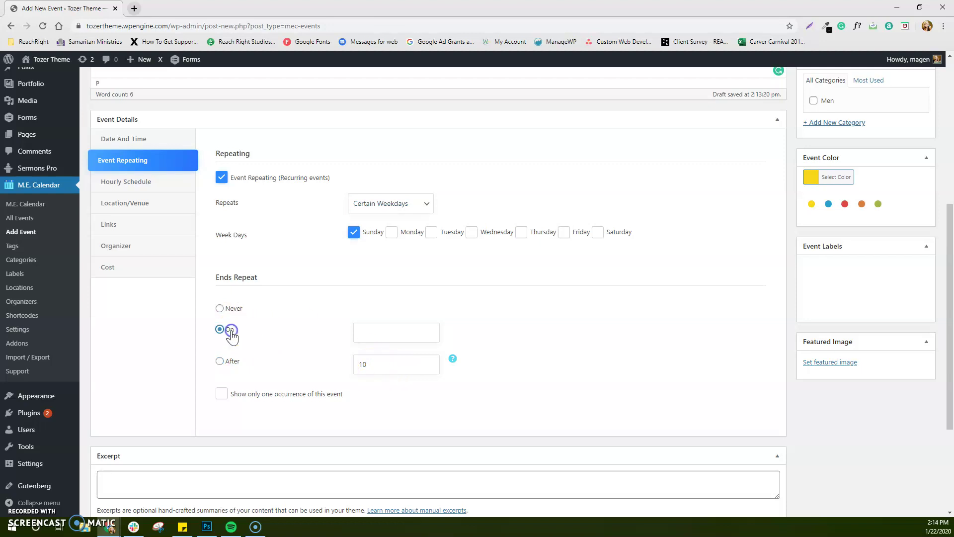
{"action": "left_click", "coordinate": [399, 334]}
{"action": "left_click", "coordinate": [230, 308]}
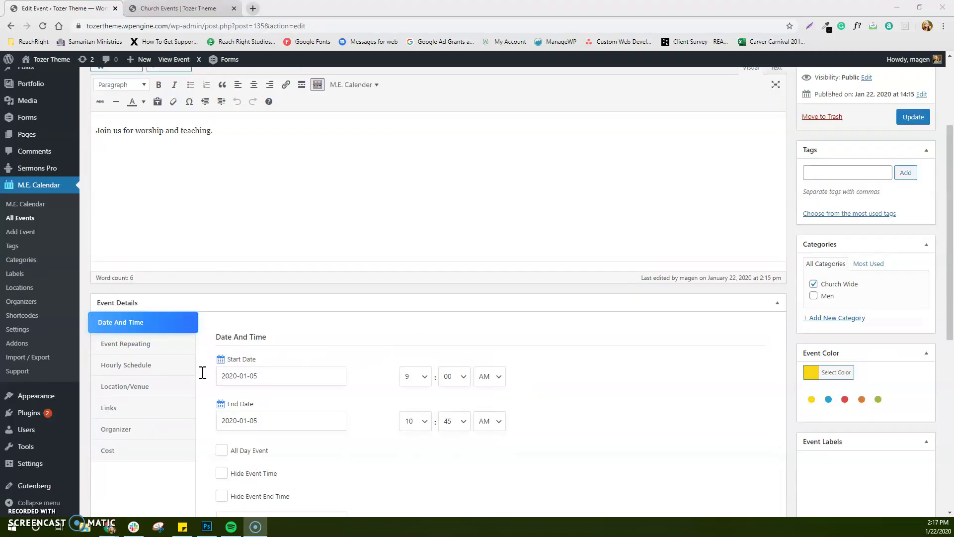
{"action": "scroll", "coordinate": [203, 373], "scroll_direction": "down", "scroll_amount": 1}
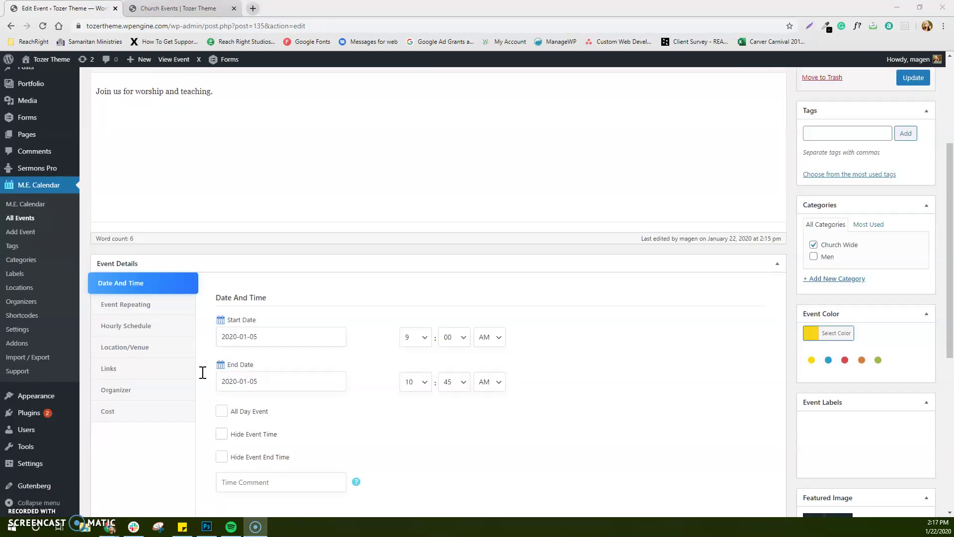
Choose the saved 11529 Main St. address as the event location
{"action": "left_click", "coordinate": [147, 312]}
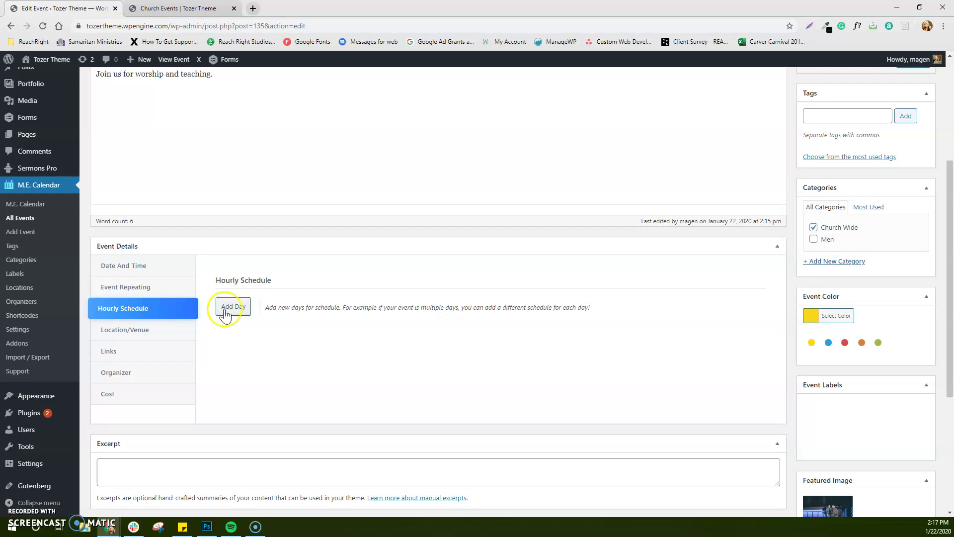
{"action": "left_click", "coordinate": [145, 331]}
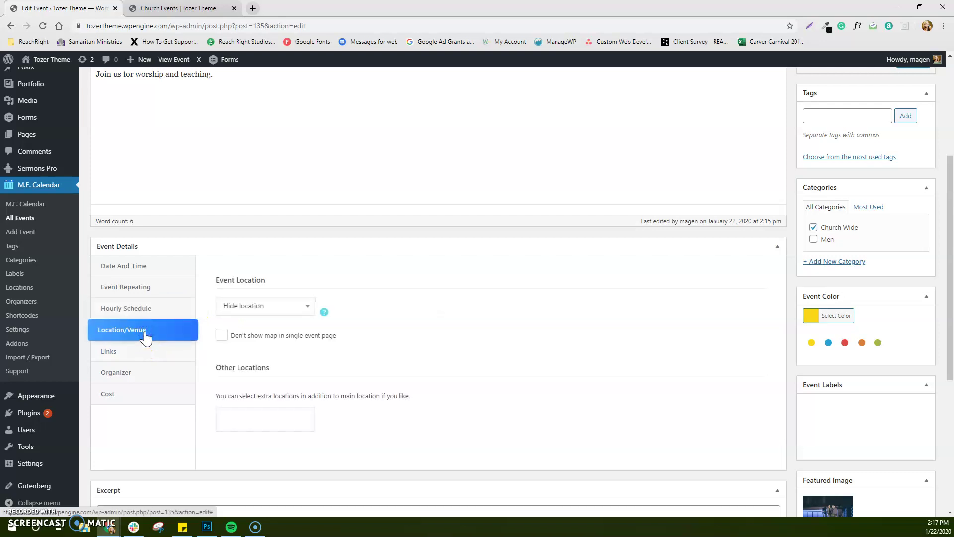
{"action": "left_click", "coordinate": [301, 306]}
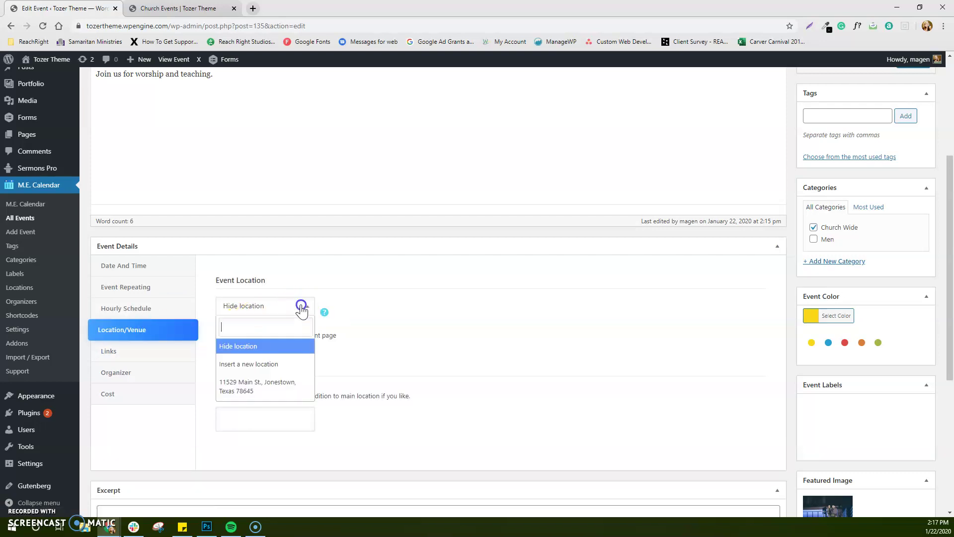
{"action": "left_click", "coordinate": [299, 386]}
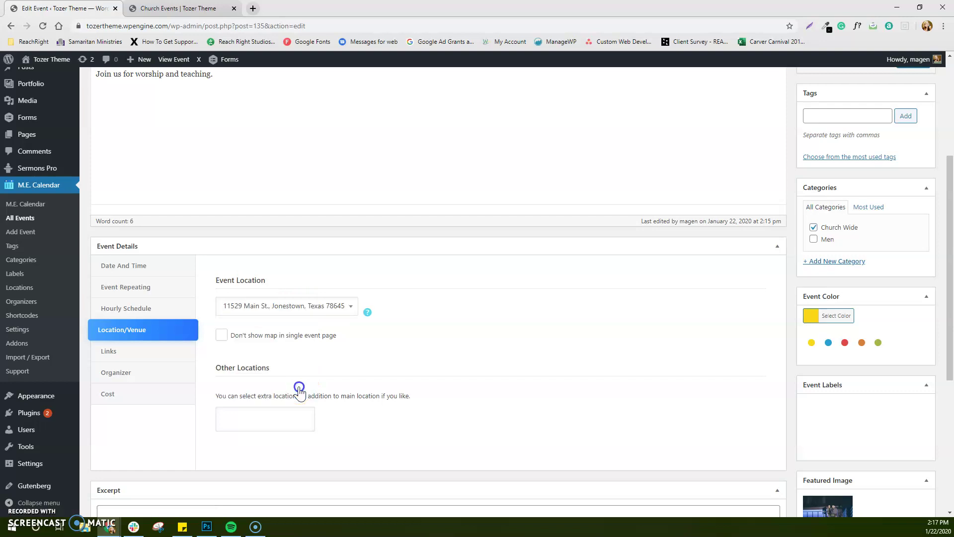
{"action": "left_click", "coordinate": [321, 344]}
{"action": "left_click", "coordinate": [349, 310]}
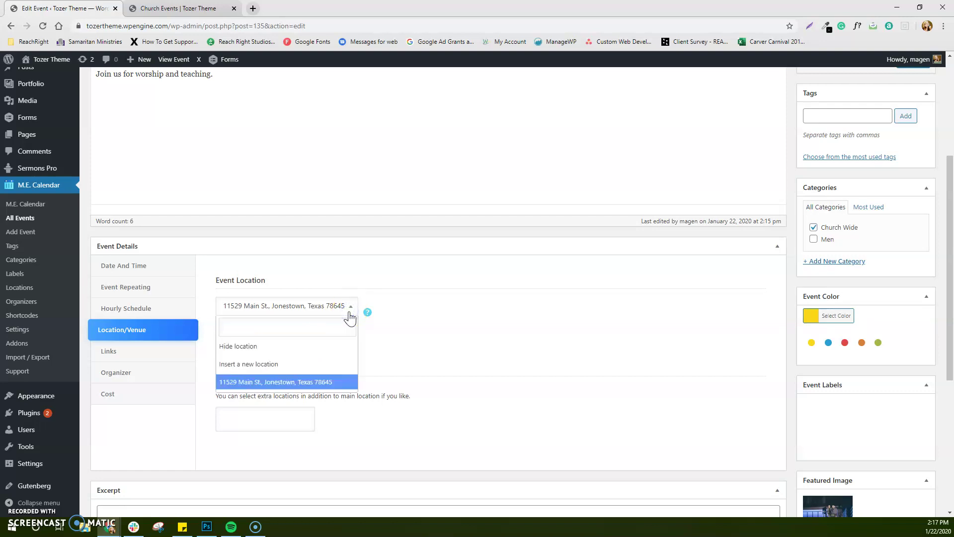
{"action": "left_click", "coordinate": [291, 368]}
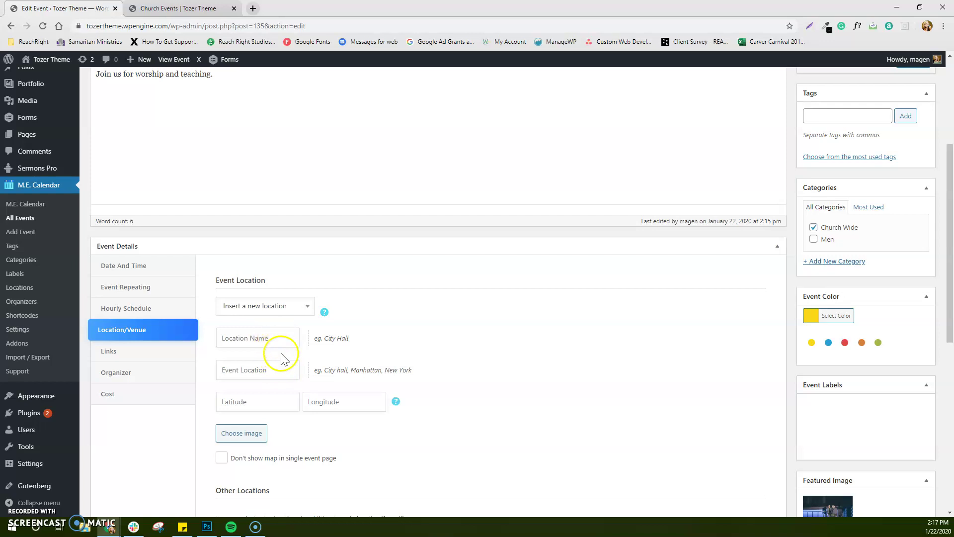
{"action": "left_click", "coordinate": [274, 375]}
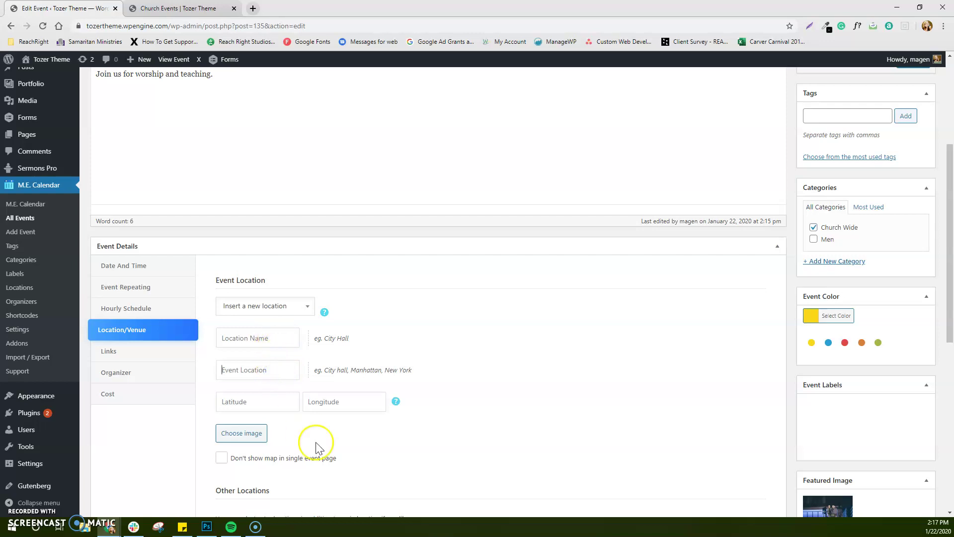
{"action": "scroll", "coordinate": [316, 444], "scroll_direction": "down", "scroll_amount": 1}
{"action": "scroll", "coordinate": [320, 443], "scroll_direction": "down", "scroll_amount": 1}
{"action": "scroll", "coordinate": [299, 383], "scroll_direction": "up", "scroll_amount": 1}
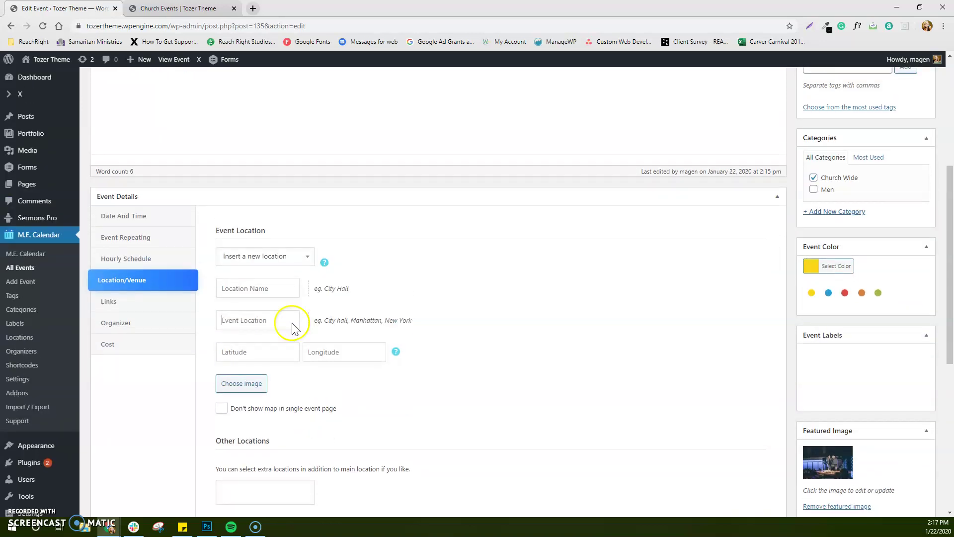
{"action": "left_click", "coordinate": [302, 254]}
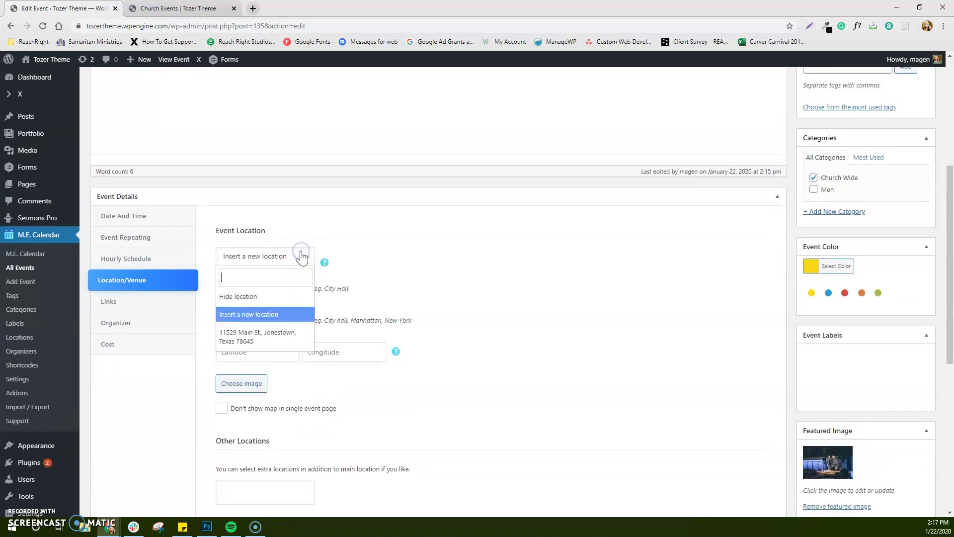
{"action": "left_click", "coordinate": [273, 338]}
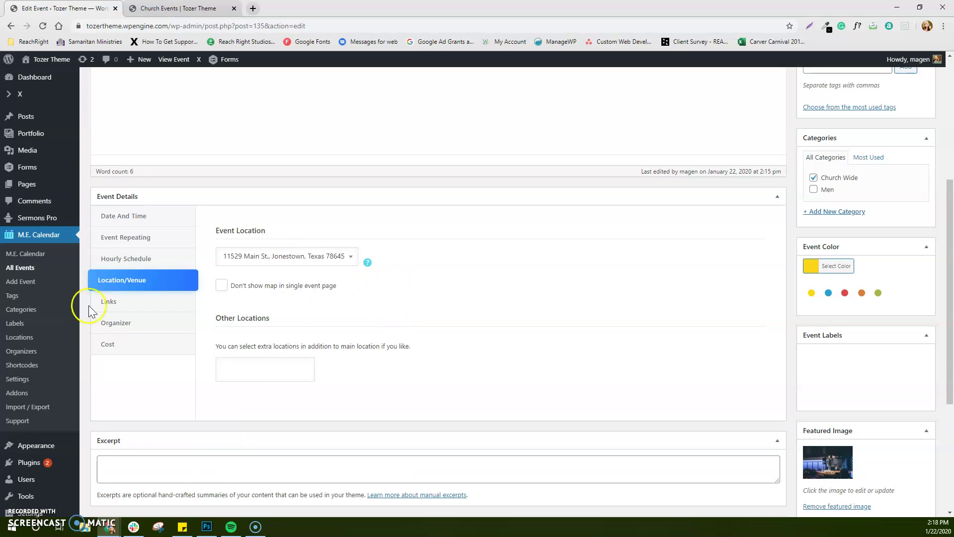
Look over the event's Links fields, then show the Organizer settings
{"action": "left_click", "coordinate": [114, 309]}
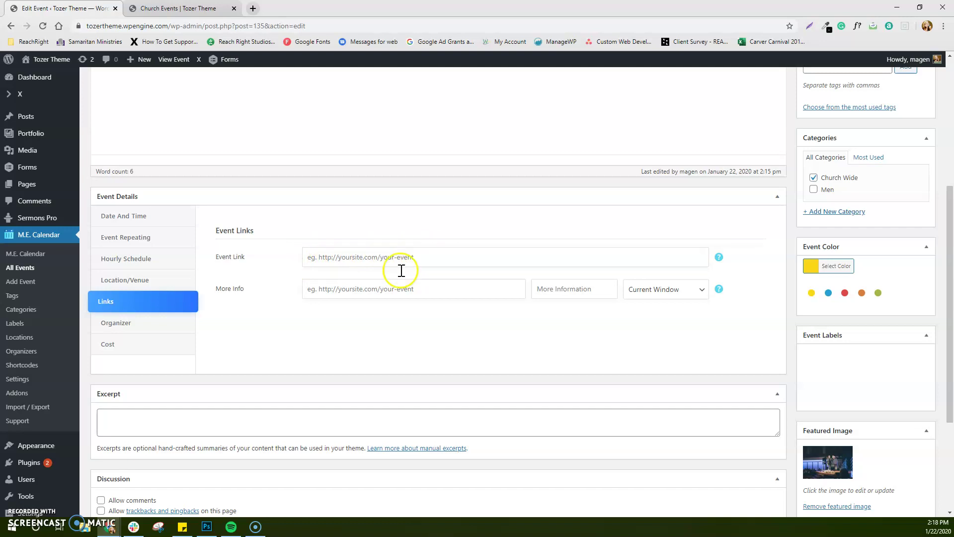
{"action": "left_click", "coordinate": [143, 325]}
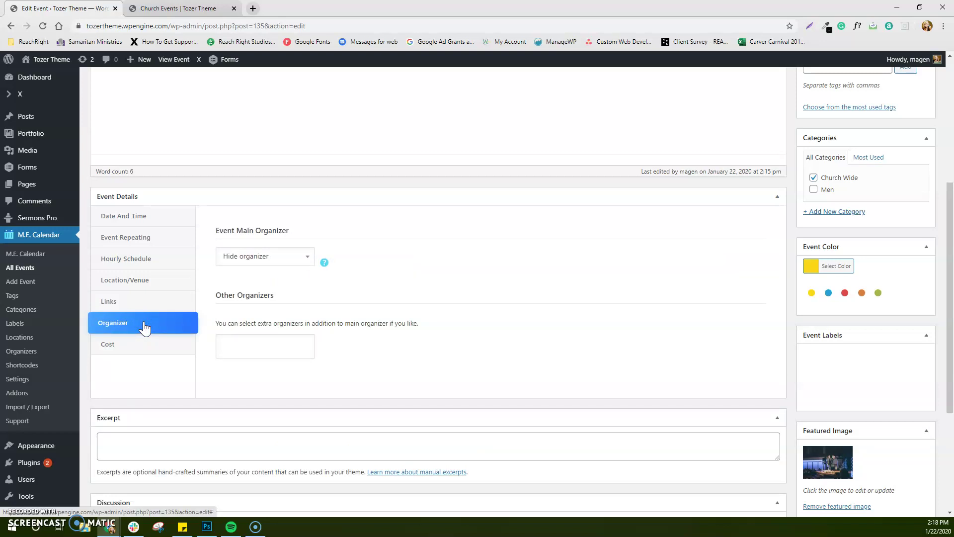
Choose 'Insert a new organizer' as the event's main organizer
{"action": "left_click", "coordinate": [276, 260]}
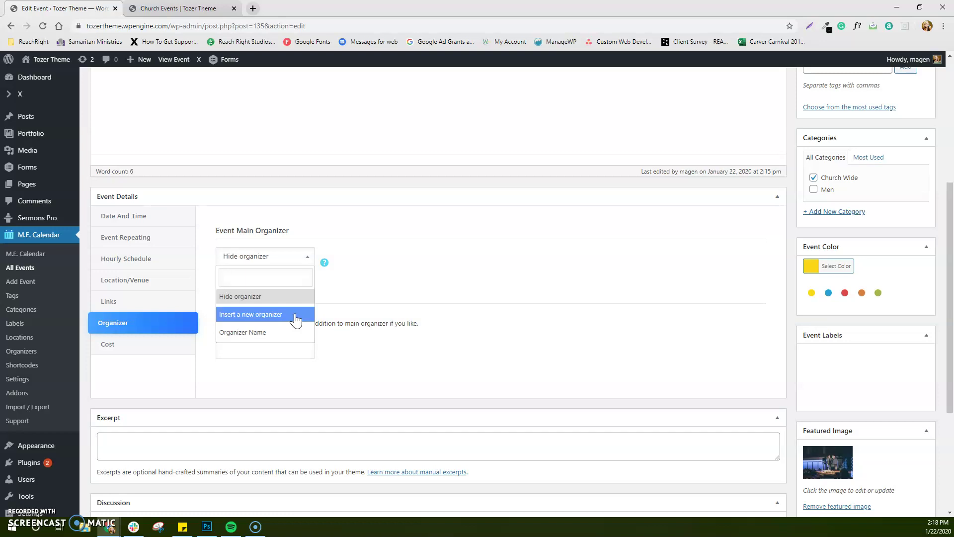
{"action": "left_click", "coordinate": [296, 320]}
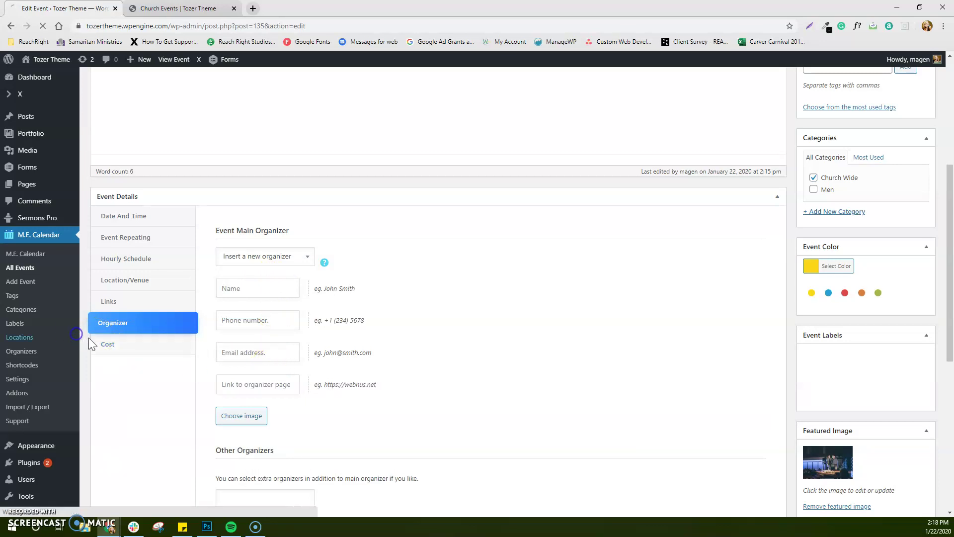
Show the Cost settings and leave the Event Cost field empty
{"action": "left_click", "coordinate": [20, 337]}
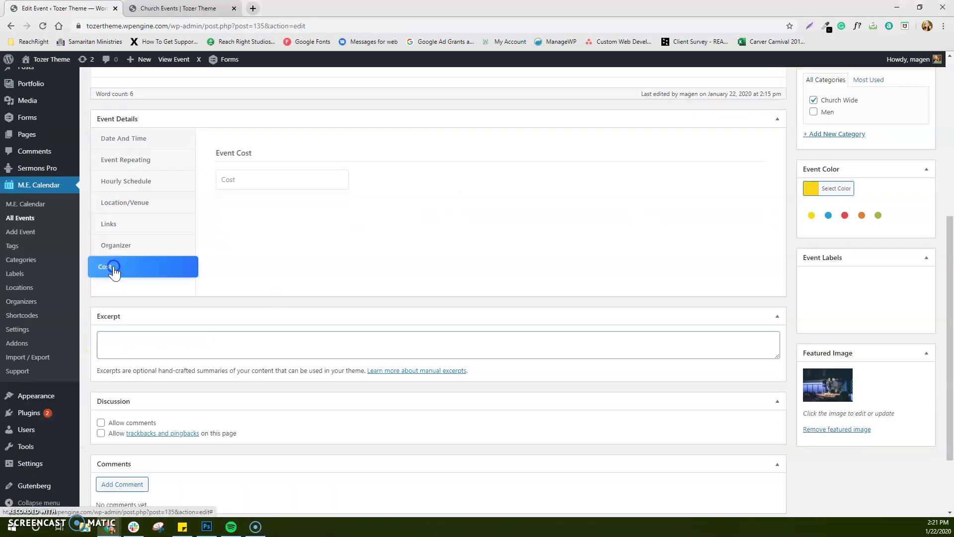
{"action": "left_click", "coordinate": [190, 273]}
{"action": "left_click", "coordinate": [247, 178]}
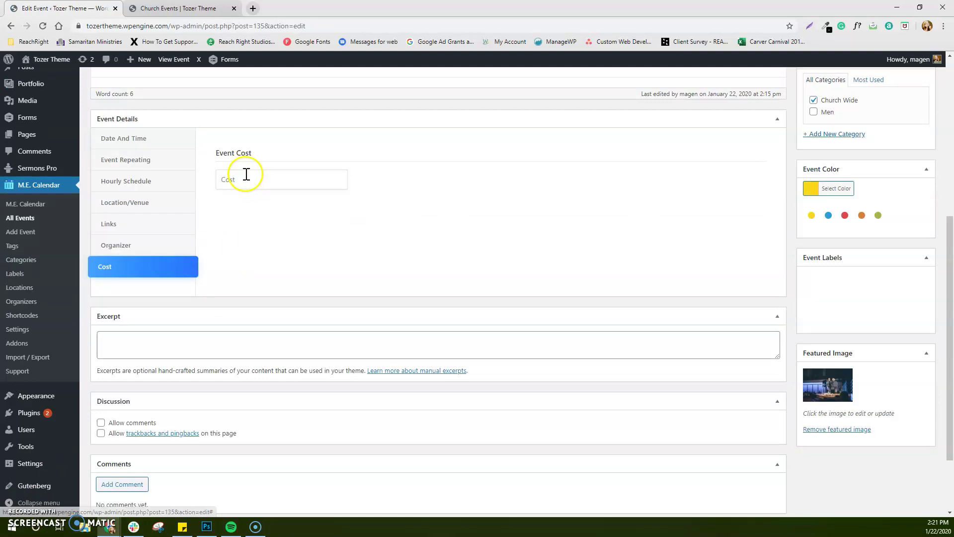
{"action": "left_click", "coordinate": [210, 194]}
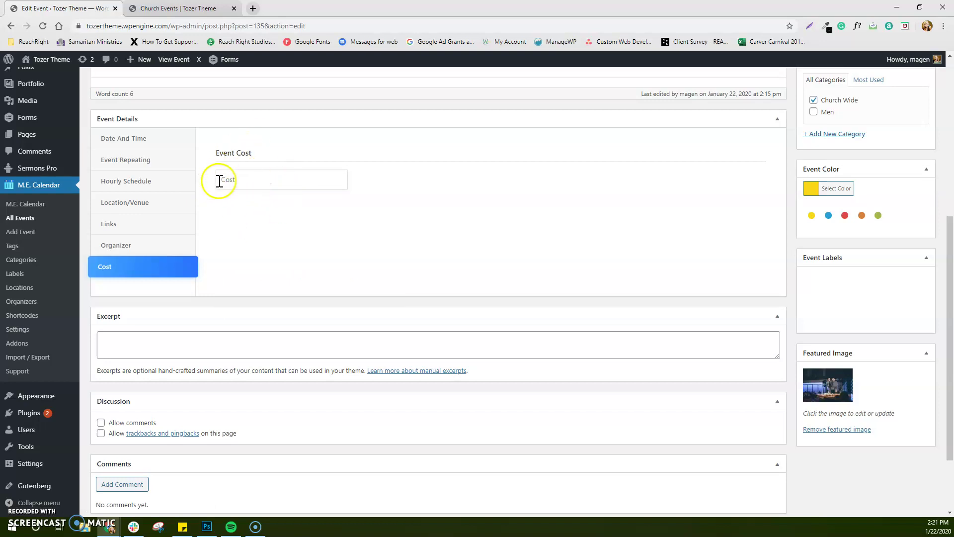
{"action": "scroll", "coordinate": [408, 286], "scroll_direction": "down", "scroll_amount": 1}
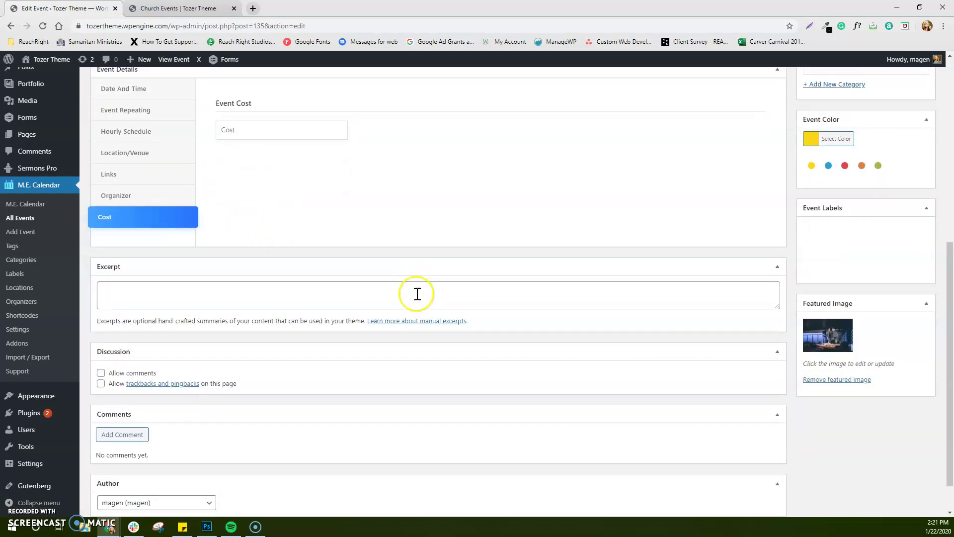
Set the 600x400-sermons.jpg sermon photo as the event's featured image
{"action": "left_click", "coordinate": [827, 344]}
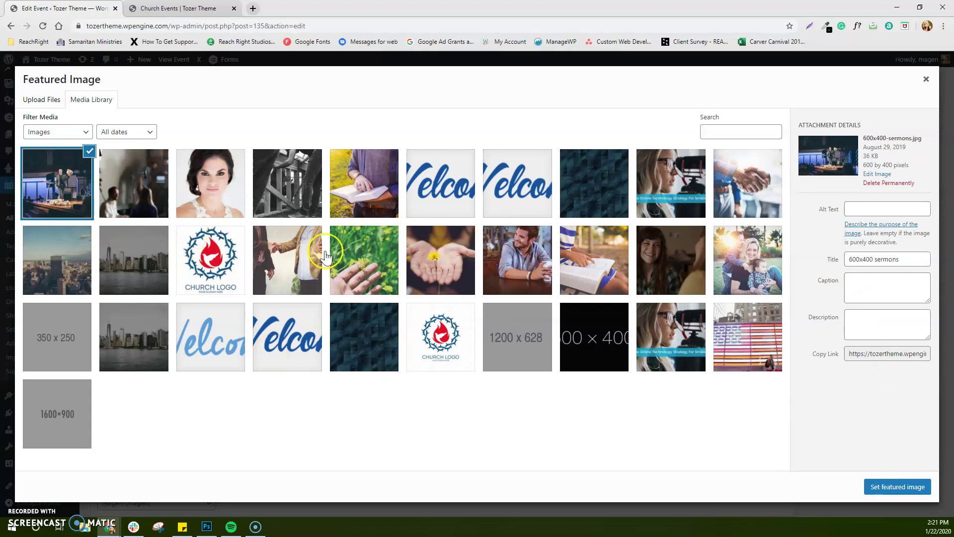
{"action": "left_click", "coordinate": [41, 103]}
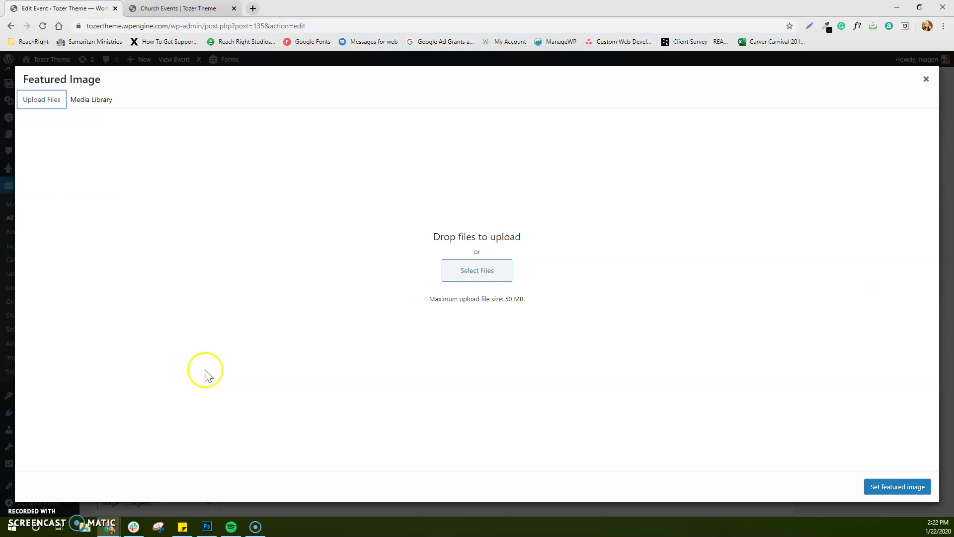
{"action": "left_click", "coordinate": [91, 99]}
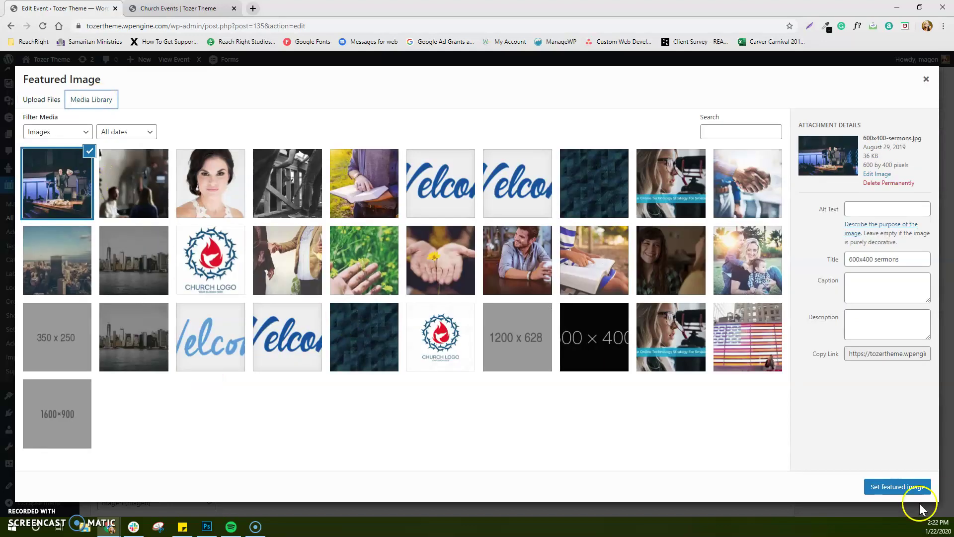
{"action": "left_click", "coordinate": [912, 490]}
{"action": "scroll", "coordinate": [780, 331], "scroll_direction": "up", "scroll_amount": 1}
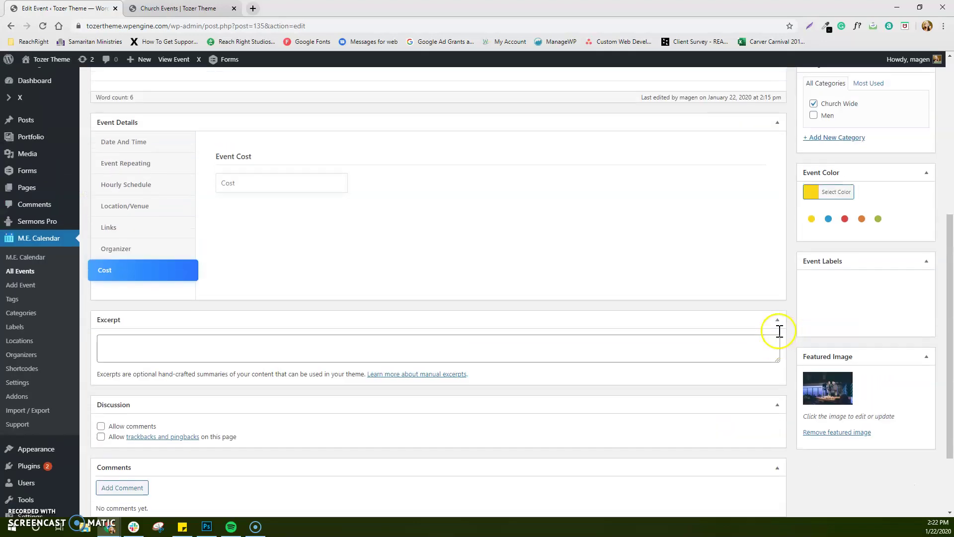
{"action": "scroll", "coordinate": [779, 331], "scroll_direction": "up", "scroll_amount": 5}
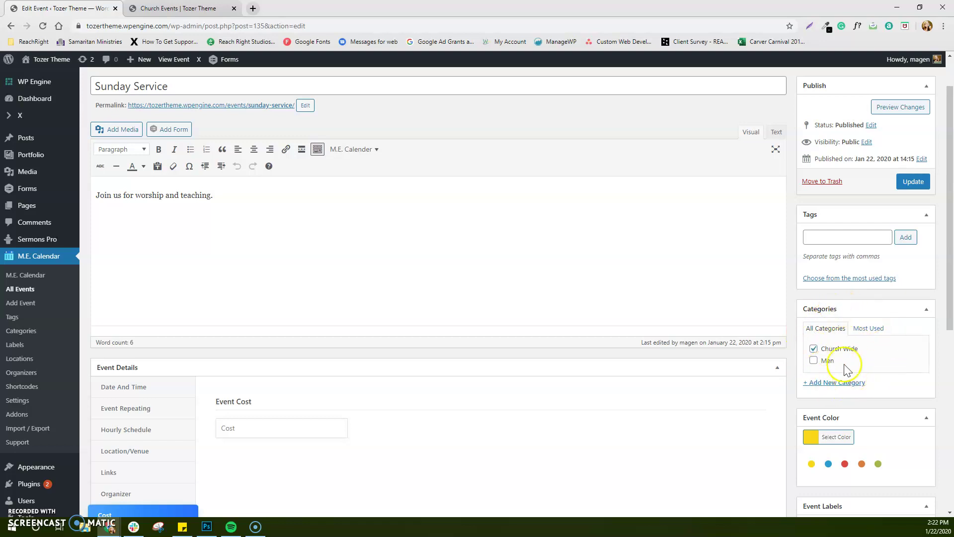
{"action": "left_click", "coordinate": [191, 9]}
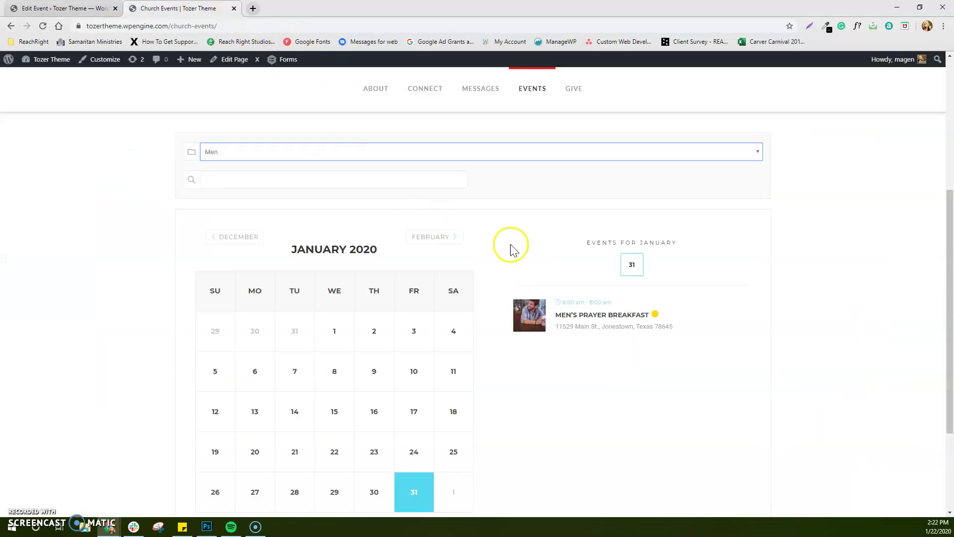
{"action": "left_click", "coordinate": [755, 205]}
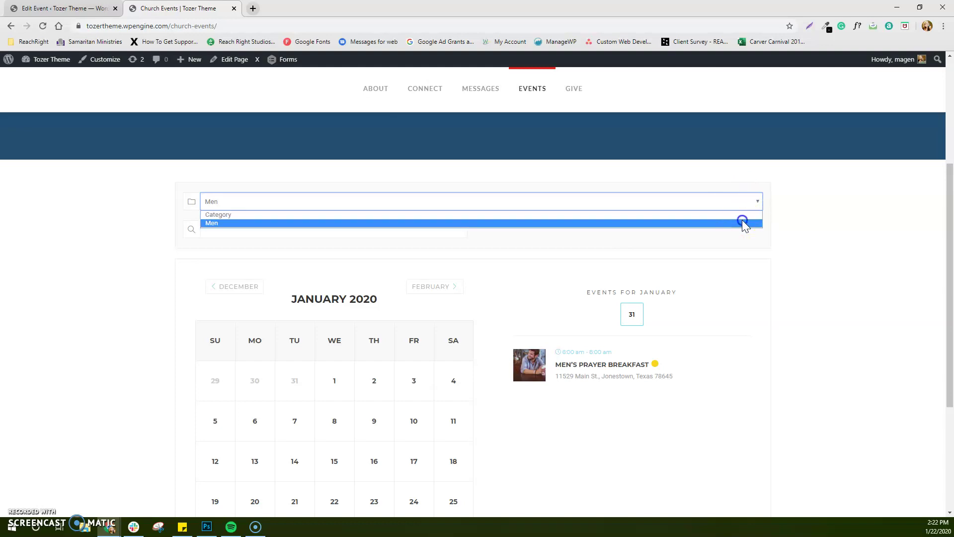
{"action": "left_click", "coordinate": [742, 222]}
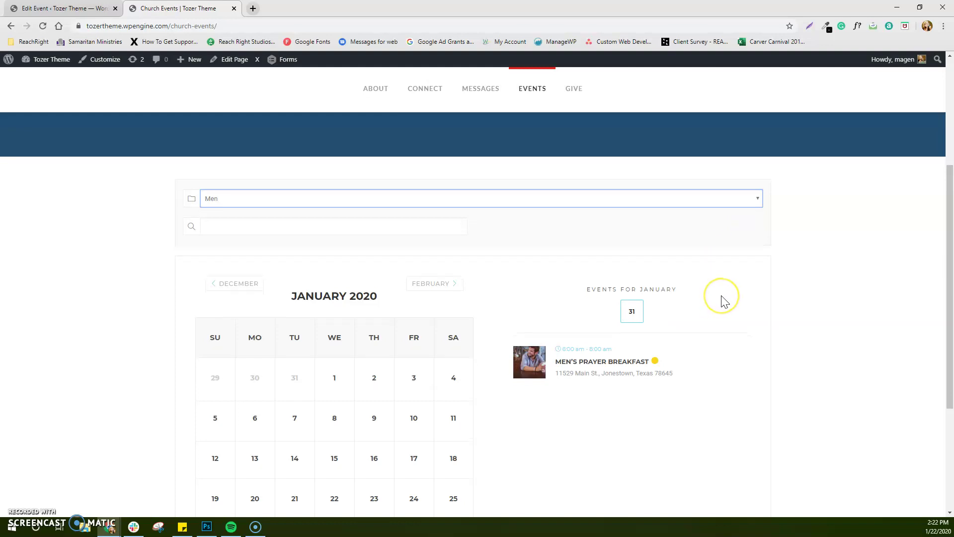
{"action": "scroll", "coordinate": [725, 302], "scroll_direction": "down", "scroll_amount": 1}
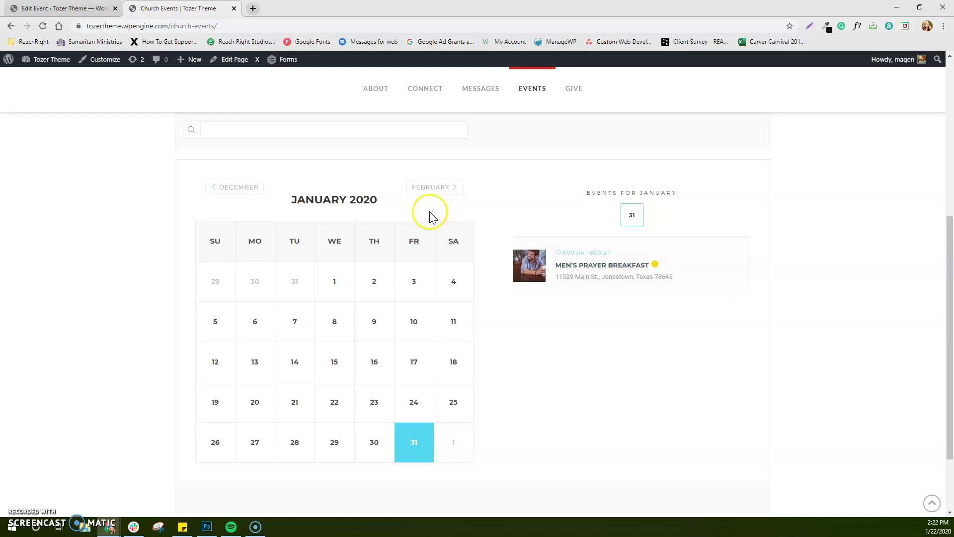
{"action": "left_click", "coordinate": [43, 10]}
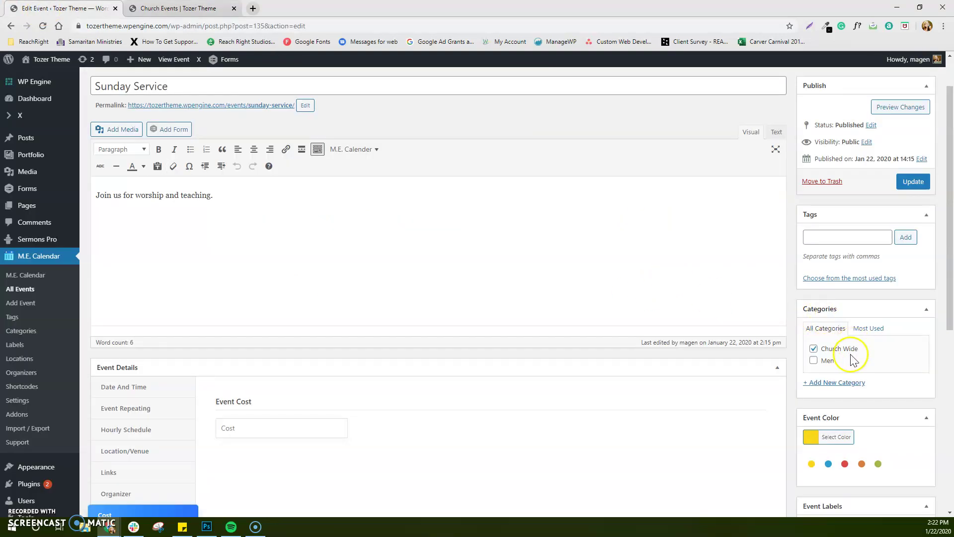
Update the Sunday Service event with the Church Wide category assigned
{"action": "left_click", "coordinate": [844, 384]}
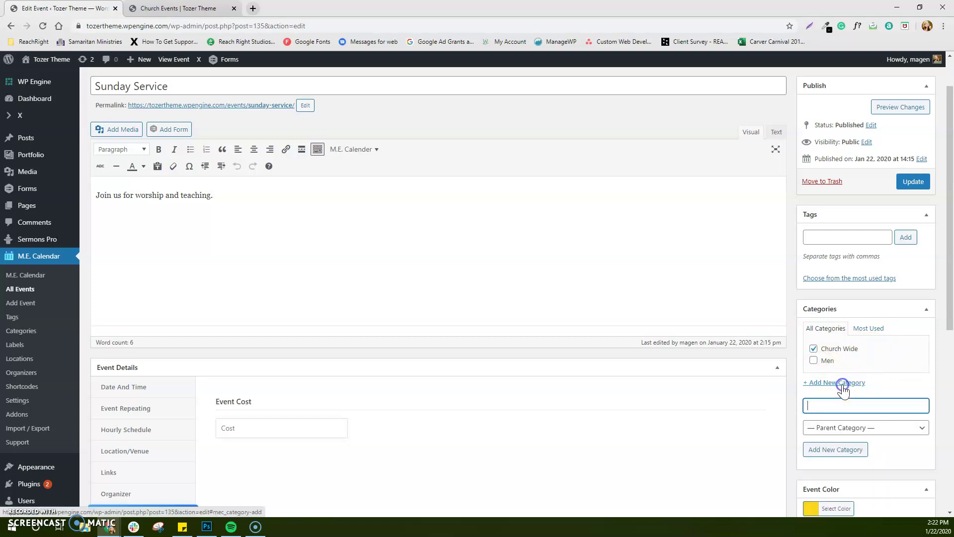
{"action": "left_click", "coordinate": [845, 405]}
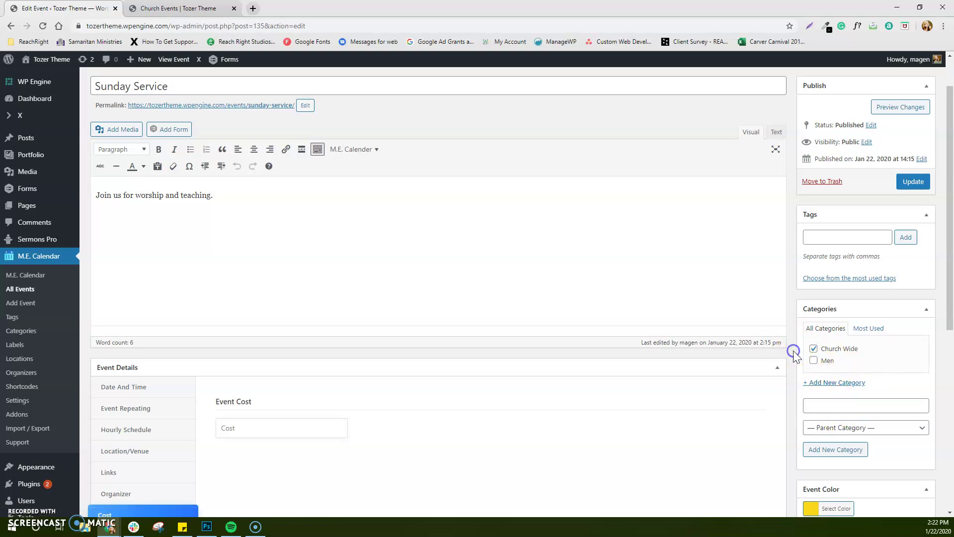
{"action": "scroll", "coordinate": [794, 350], "scroll_direction": "up", "scroll_amount": 1}
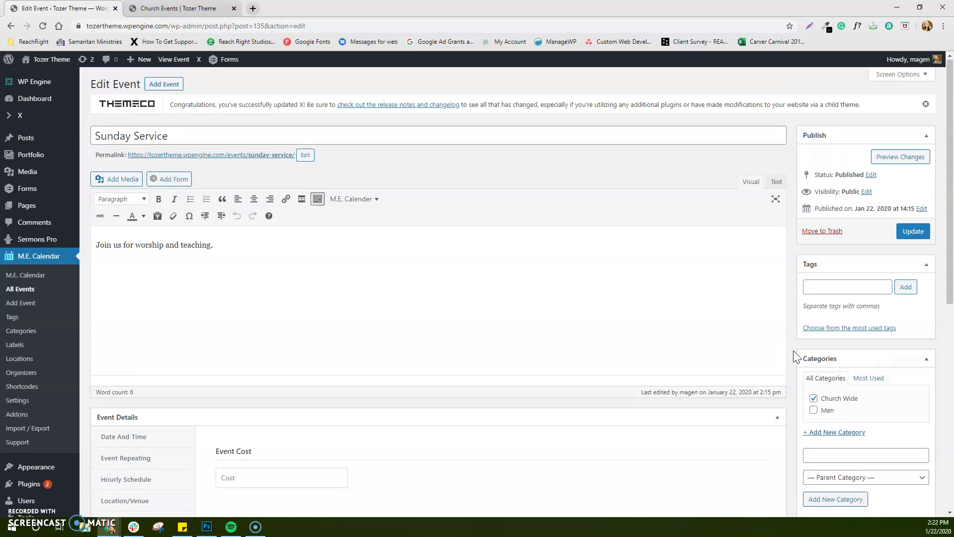
{"action": "left_click", "coordinate": [910, 237]}
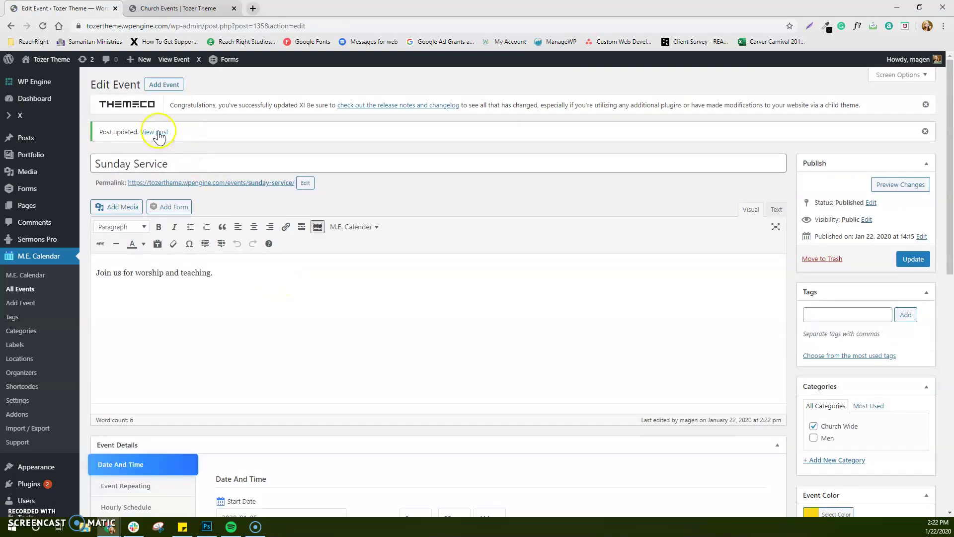
Check the live Sunday Service page: Jan 26 2020, 9:00–10:45 am, Church Wide, next Feb 02 2020
{"action": "left_click", "coordinate": [158, 132]}
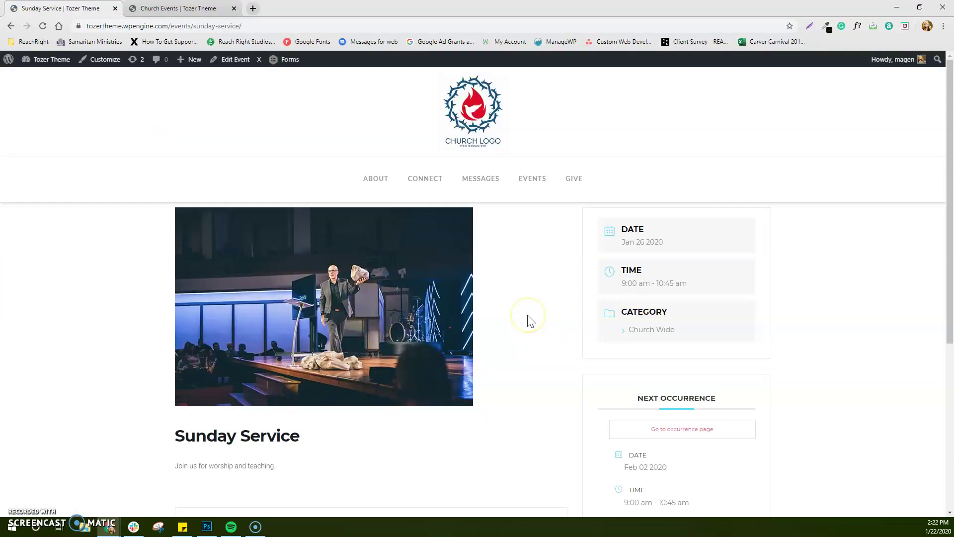
{"action": "scroll", "coordinate": [398, 224], "scroll_direction": "down", "scroll_amount": 1}
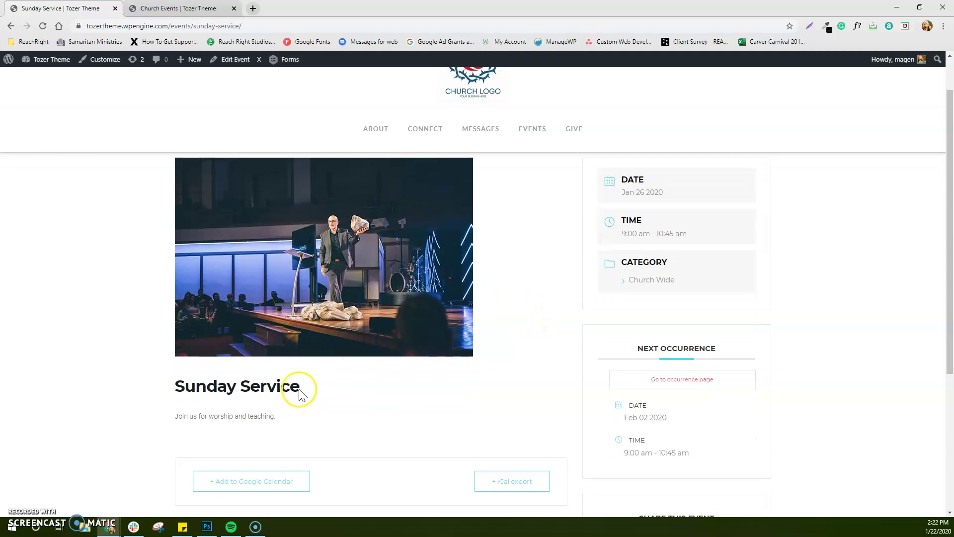
{"action": "left_click_drag", "start_coordinate": [300, 393], "coordinate": [160, 398]}
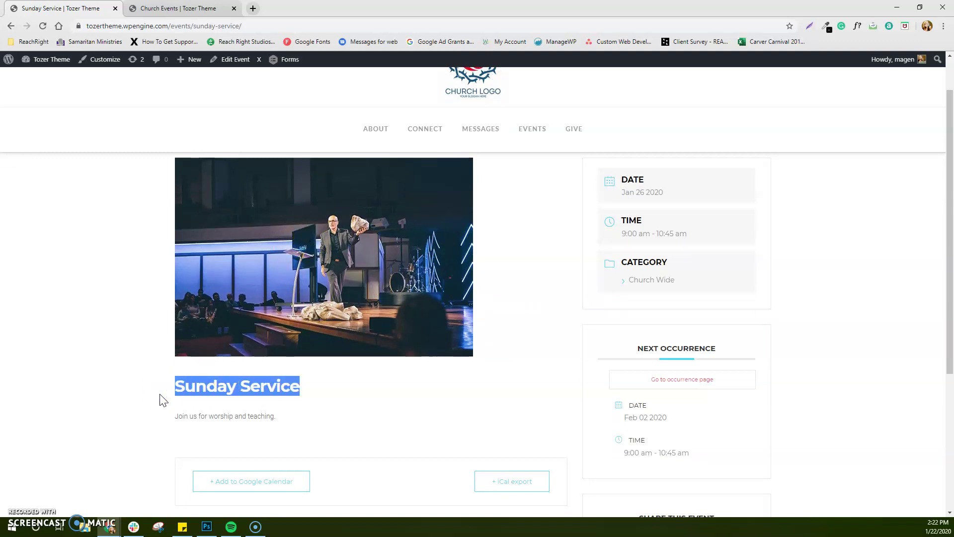
{"action": "left_click", "coordinate": [162, 390]}
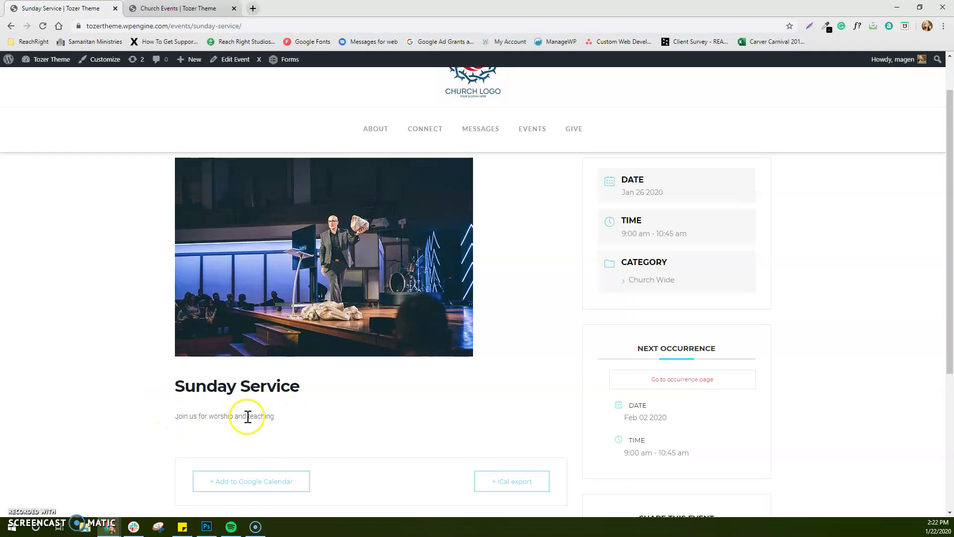
{"action": "scroll", "coordinate": [502, 347], "scroll_direction": "up", "scroll_amount": 1}
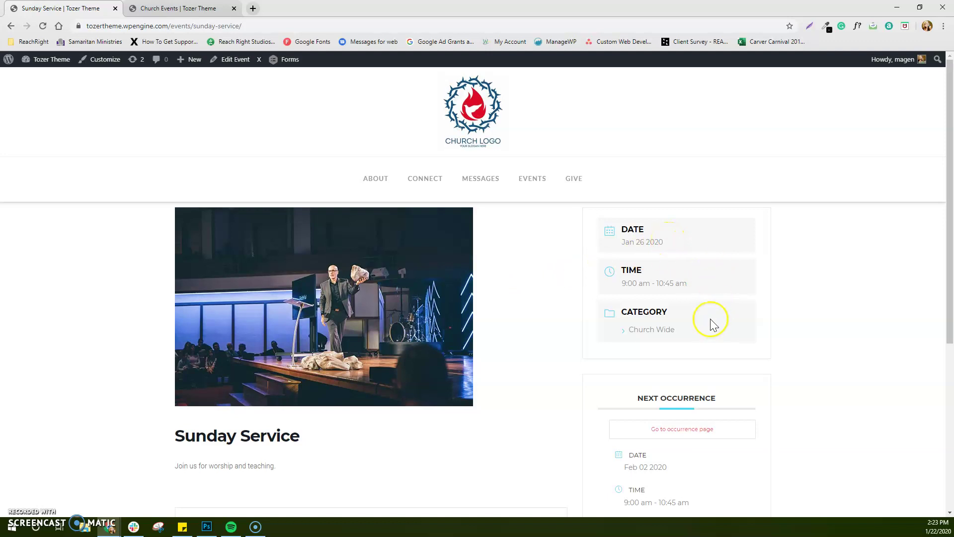
{"action": "scroll", "coordinate": [711, 330], "scroll_direction": "down", "scroll_amount": 1}
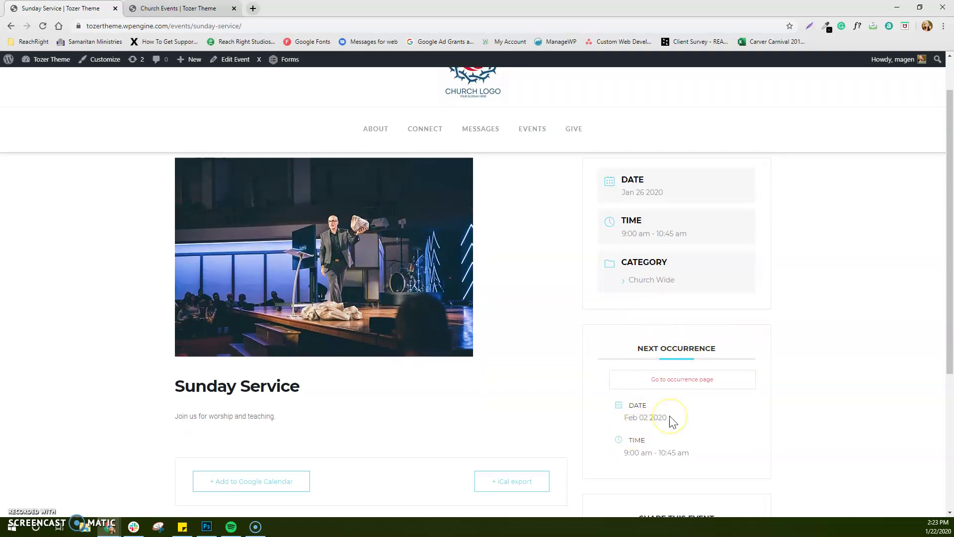
{"action": "scroll", "coordinate": [663, 417], "scroll_direction": "down", "scroll_amount": 3}
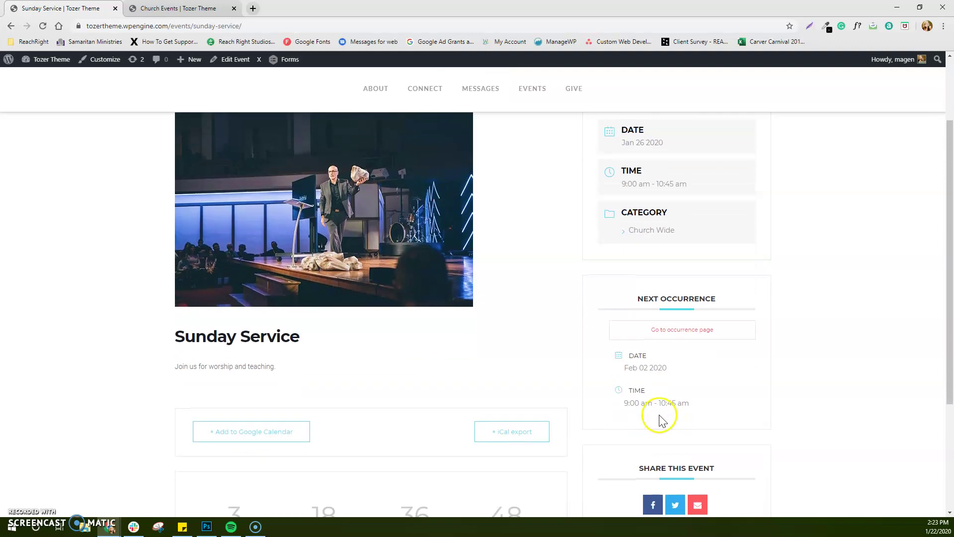
{"action": "scroll", "coordinate": [660, 422], "scroll_direction": "down", "scroll_amount": 1}
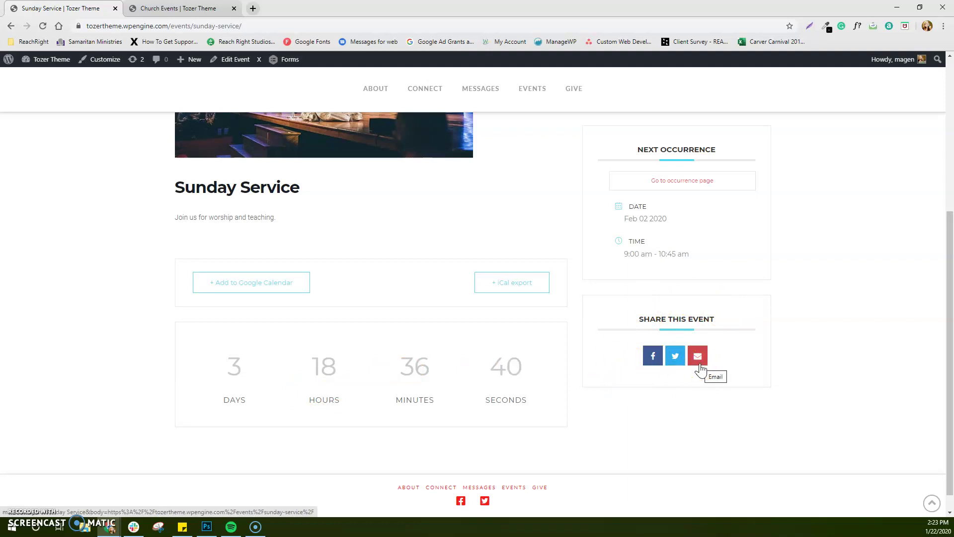
{"action": "scroll", "coordinate": [699, 366], "scroll_direction": "up", "scroll_amount": 4}
{"action": "left_click", "coordinate": [533, 135]}
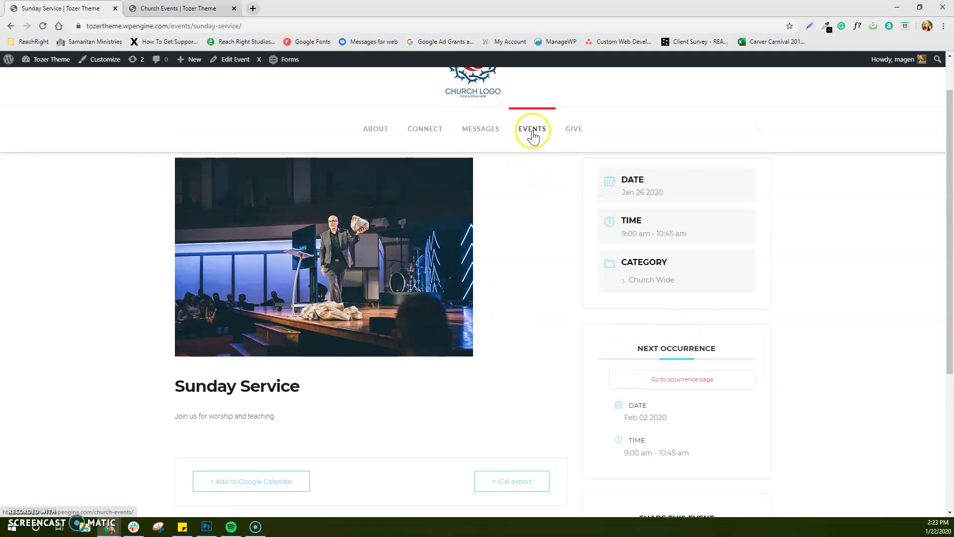
Step the events calendar from January 26 to March 2020, confirming Sunday Service recurs weekly
{"action": "scroll", "coordinate": [594, 321], "scroll_direction": "down", "scroll_amount": 3}
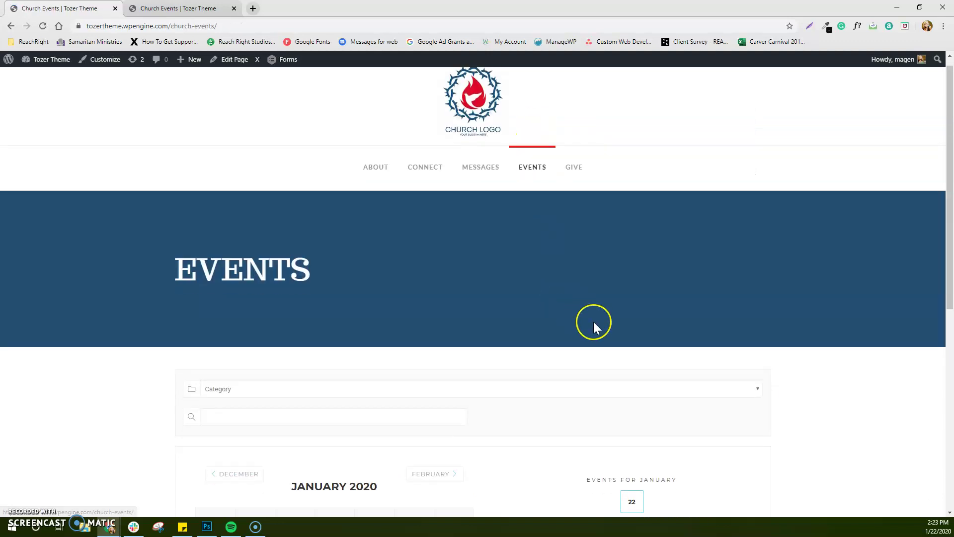
{"action": "scroll", "coordinate": [596, 328], "scroll_direction": "down", "scroll_amount": 4}
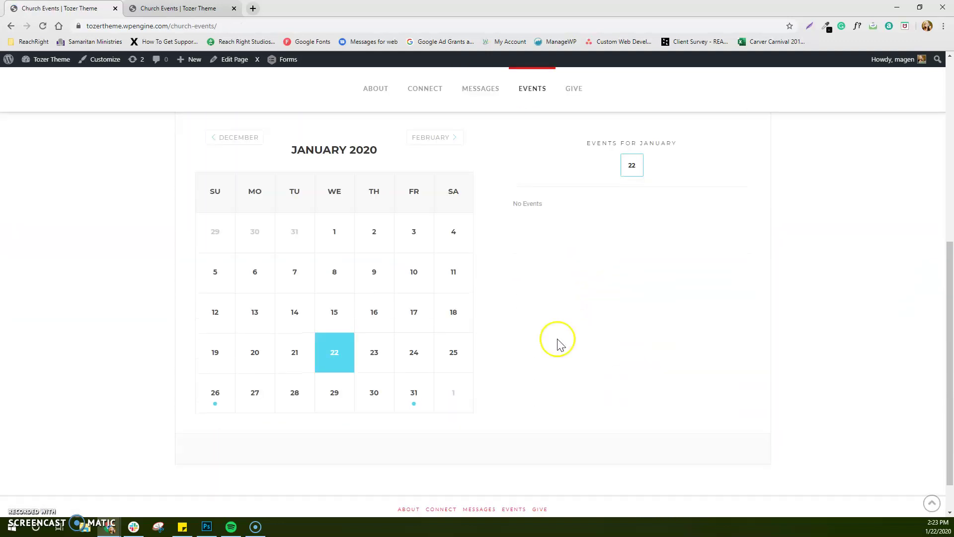
{"action": "left_click", "coordinate": [224, 399]}
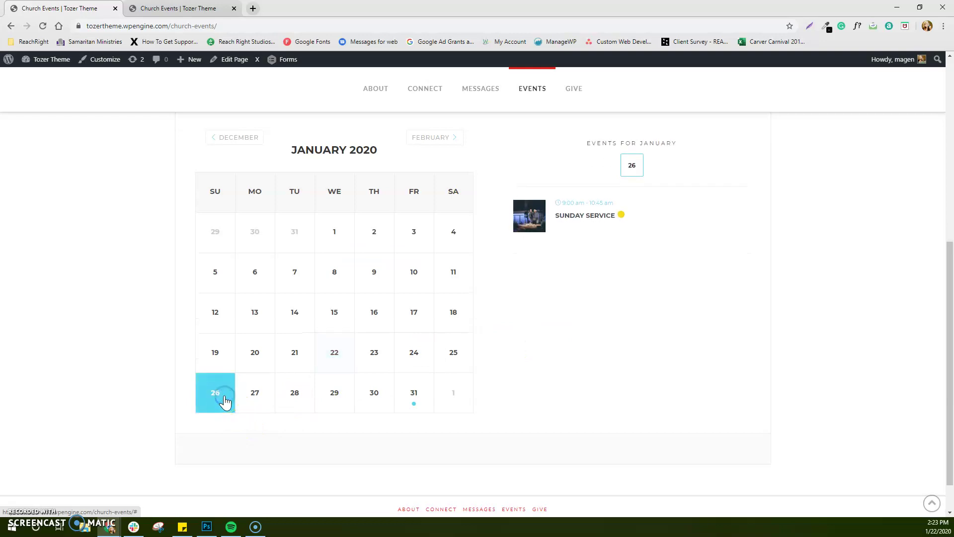
{"action": "left_click", "coordinate": [434, 140]}
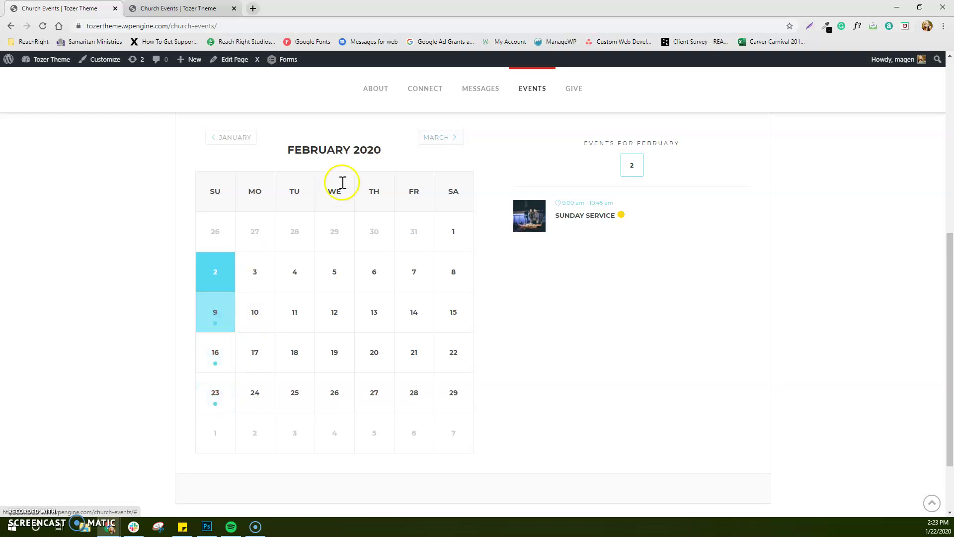
{"action": "left_click", "coordinate": [452, 140]}
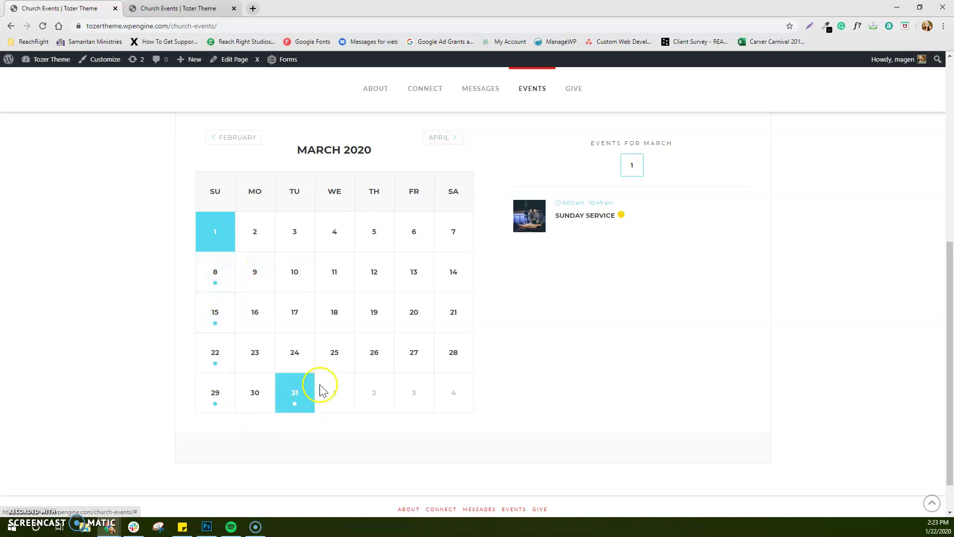
{"action": "scroll", "coordinate": [503, 332], "scroll_direction": "up", "scroll_amount": 7}
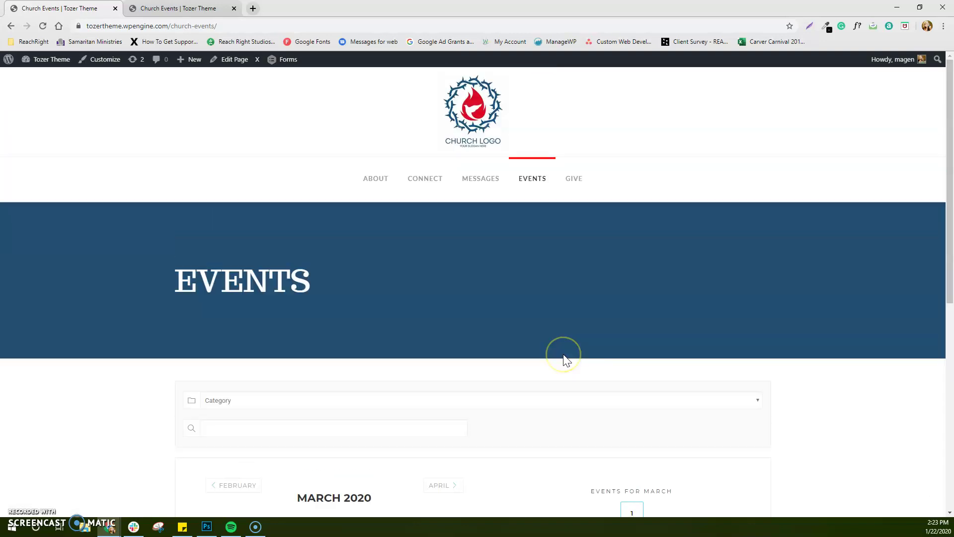
{"action": "scroll", "coordinate": [565, 359], "scroll_direction": "down", "scroll_amount": 6}
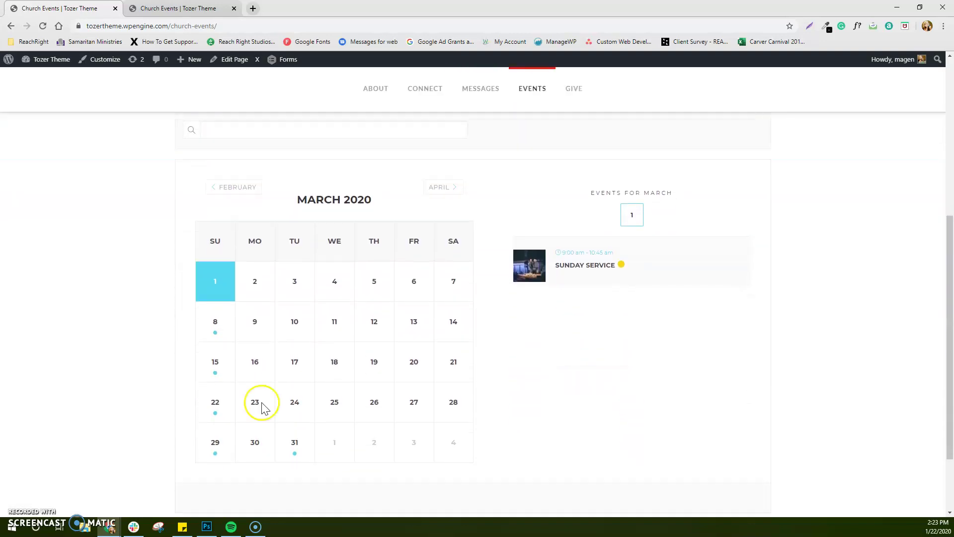